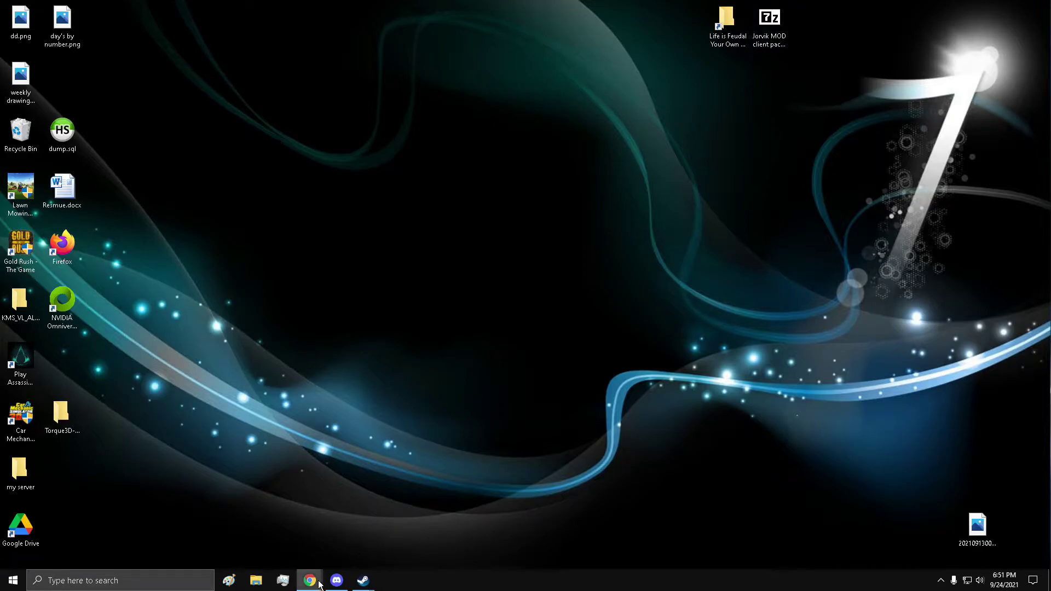
Move the Drive page and 7-Zip website windows out of the way to reach the Jorvik archive on the desktop.
{"action": "mouse_move", "coordinate": [314, 585]}
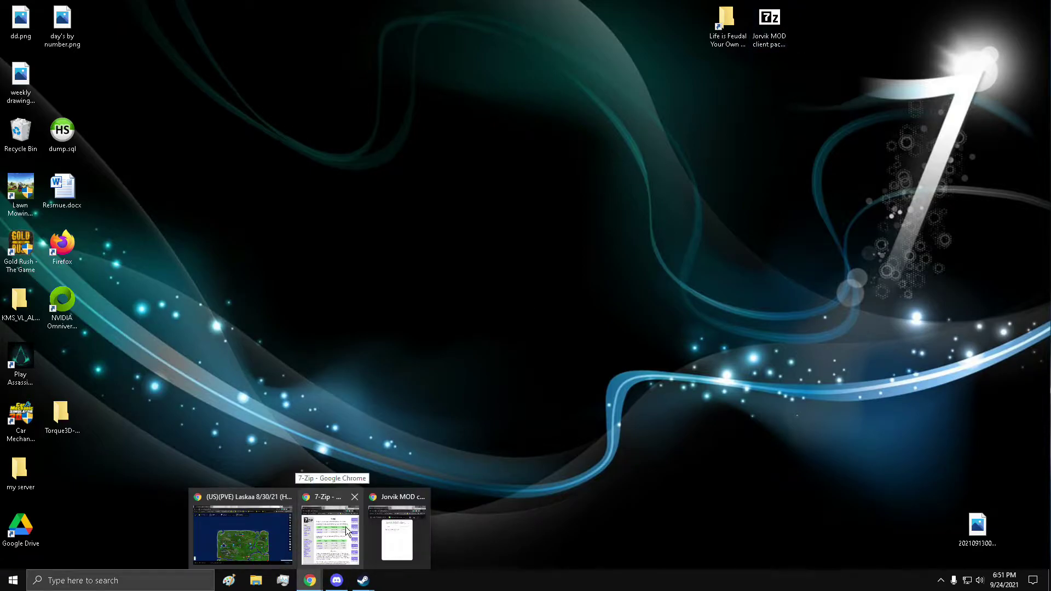
{"action": "left_click", "coordinate": [405, 539]}
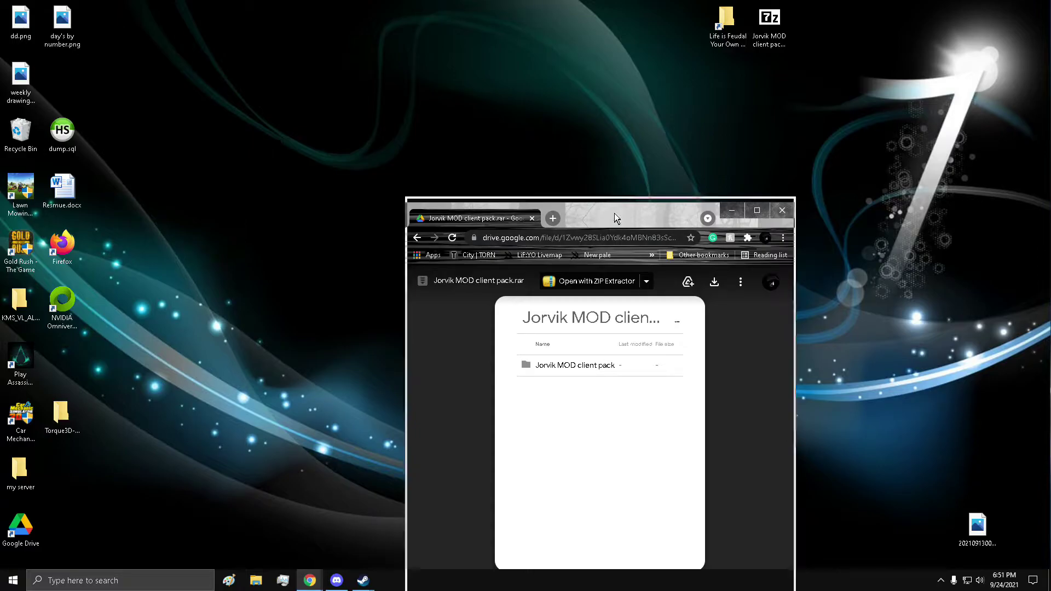
{"action": "left_click_drag", "start_coordinate": [615, 212], "coordinate": [512, 60]}
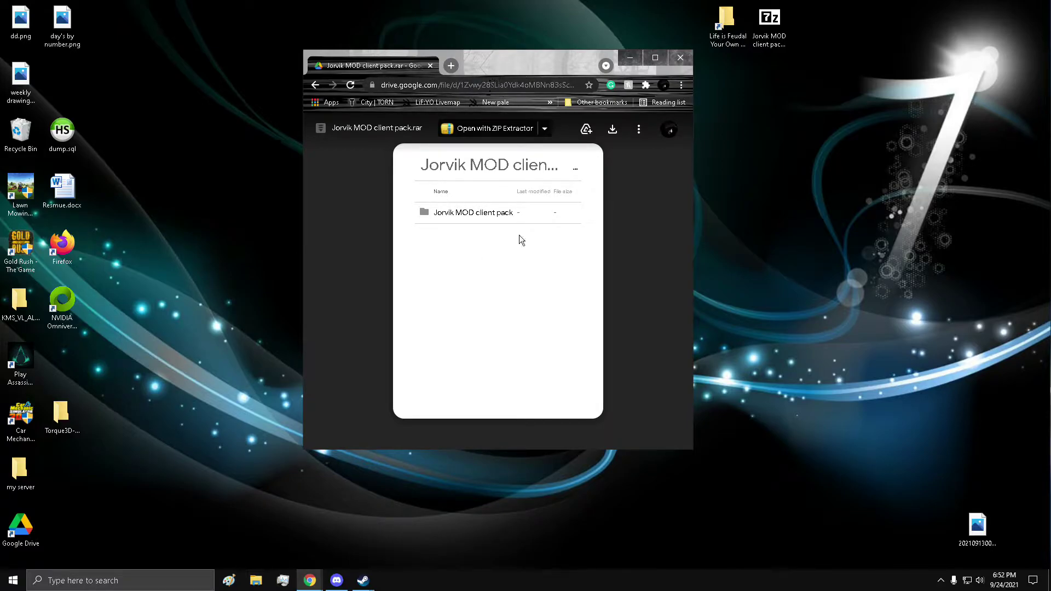
{"action": "left_click", "coordinate": [630, 58]}
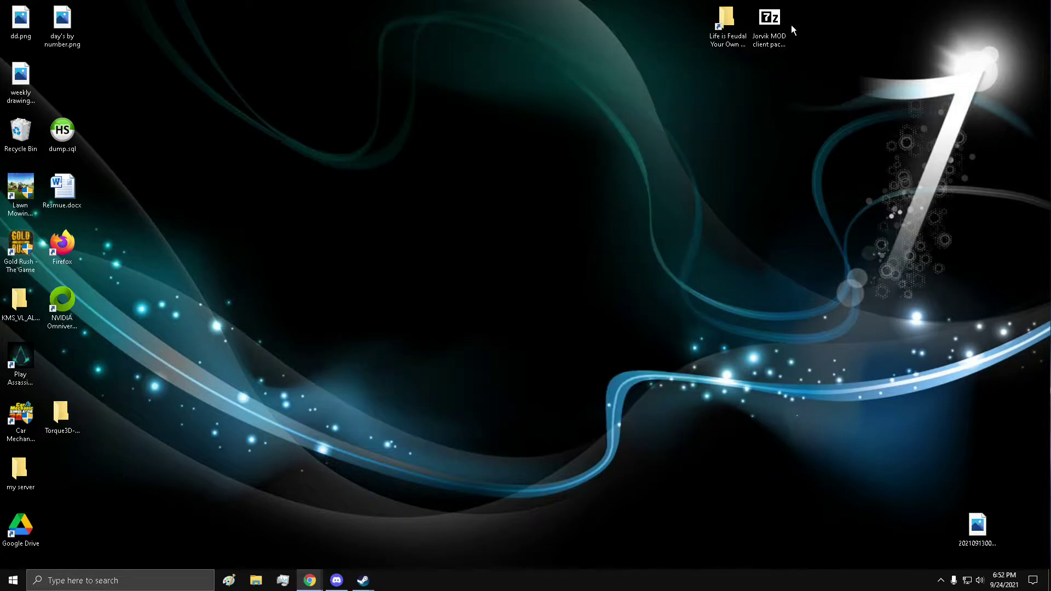
{"action": "left_click", "coordinate": [769, 22]}
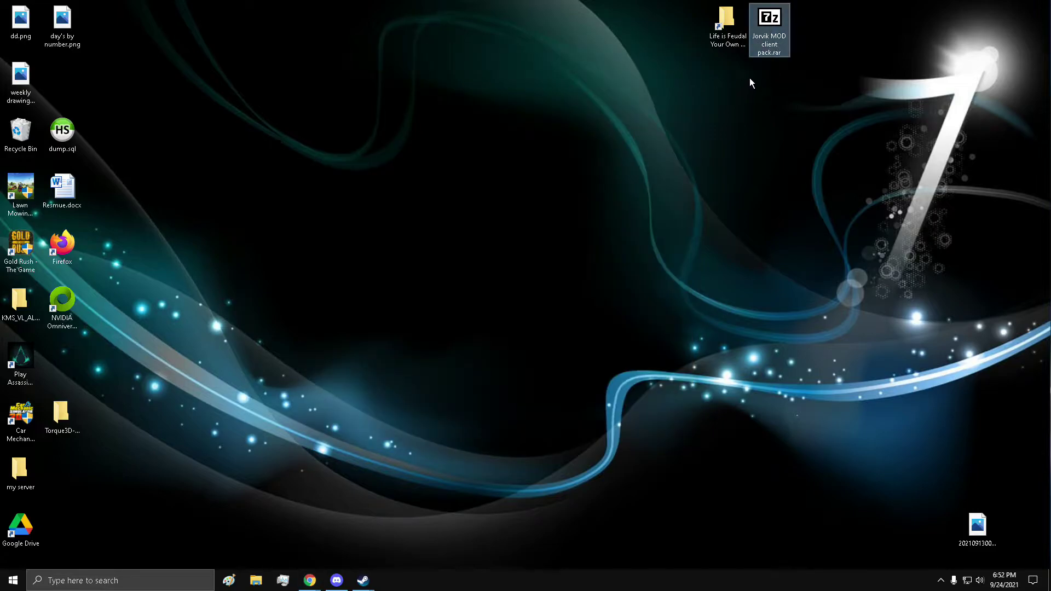
{"action": "right_click", "coordinate": [766, 20]}
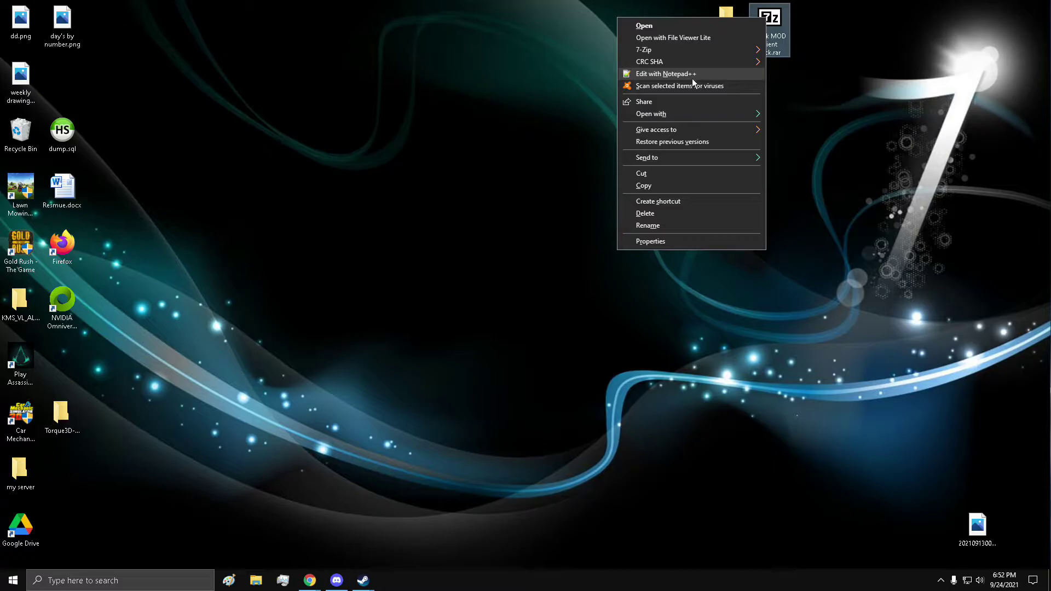
{"action": "left_click", "coordinate": [783, 146]}
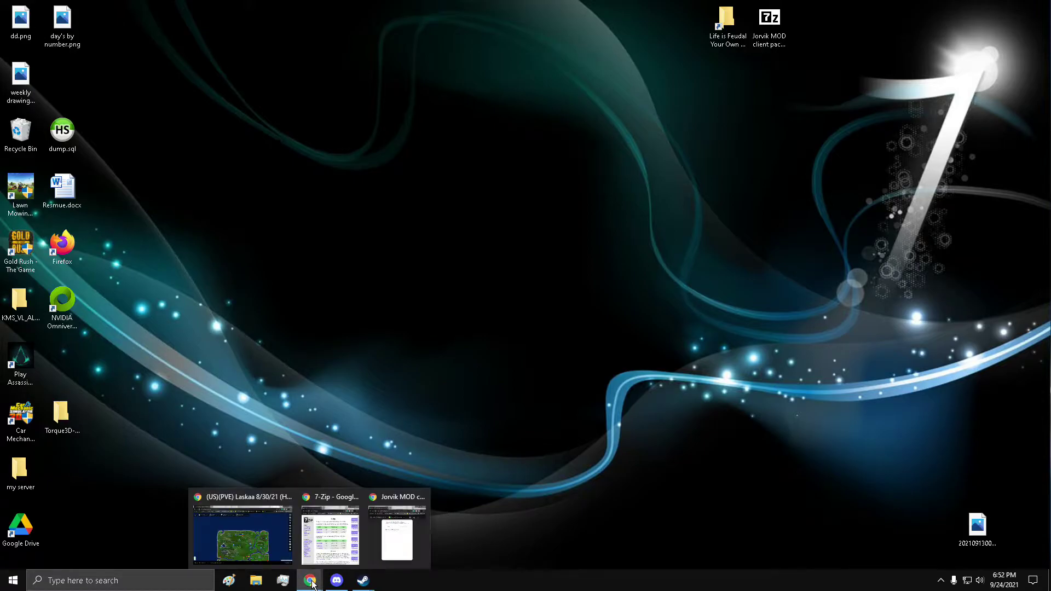
{"action": "left_click", "coordinate": [323, 565]}
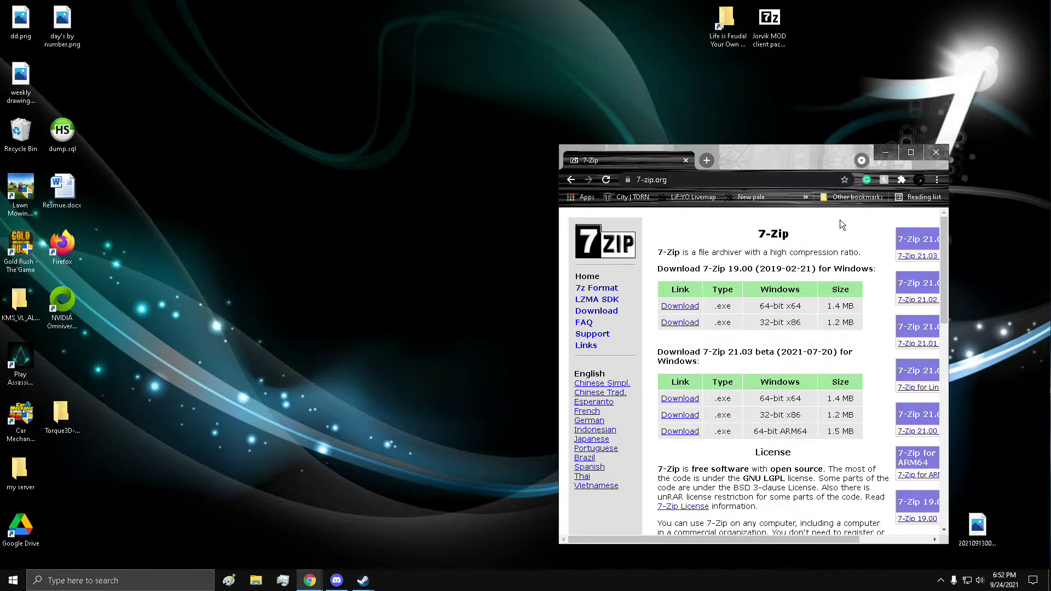
{"action": "left_click", "coordinate": [886, 154]}
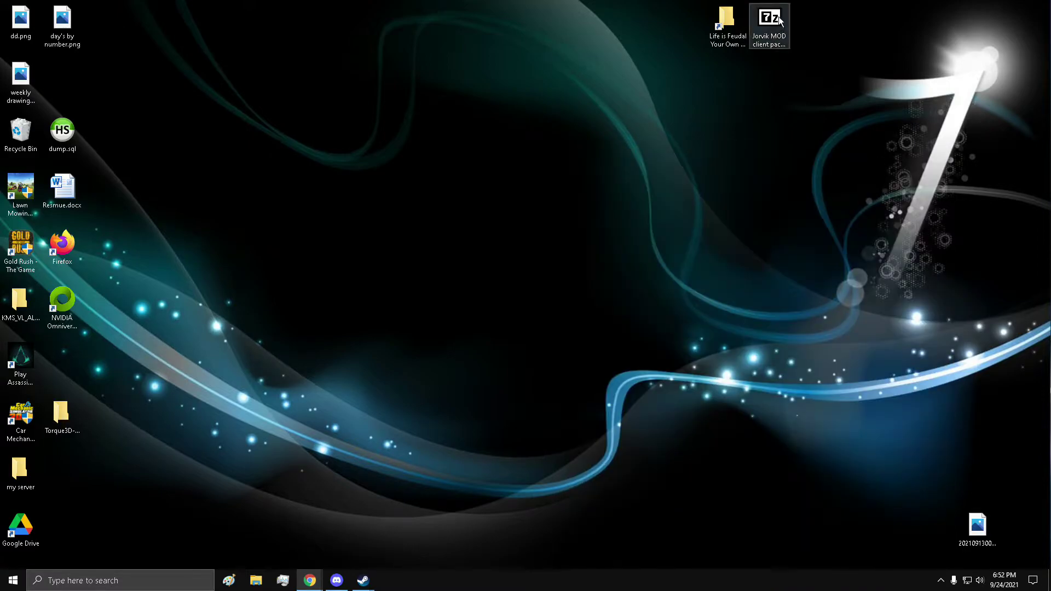
Use 7-Zip's Extract files to unpack the .rar into a Jorvik MOD client pack desktop folder.
{"action": "left_click_drag", "start_coordinate": [780, 25], "coordinate": [838, 30]}
{"action": "right_click", "coordinate": [814, 11]}
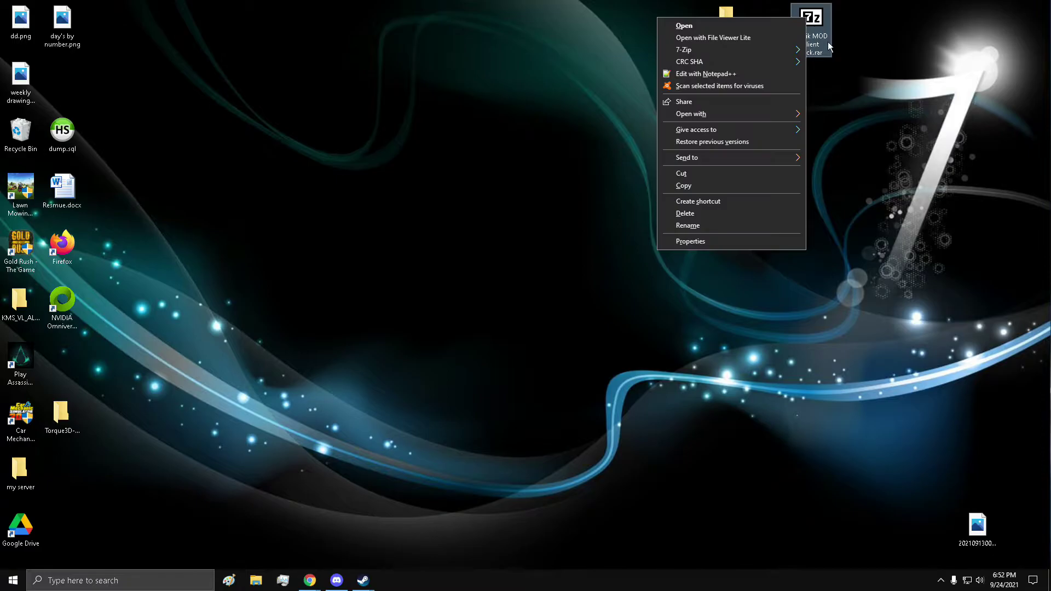
{"action": "left_click", "coordinate": [720, 47]}
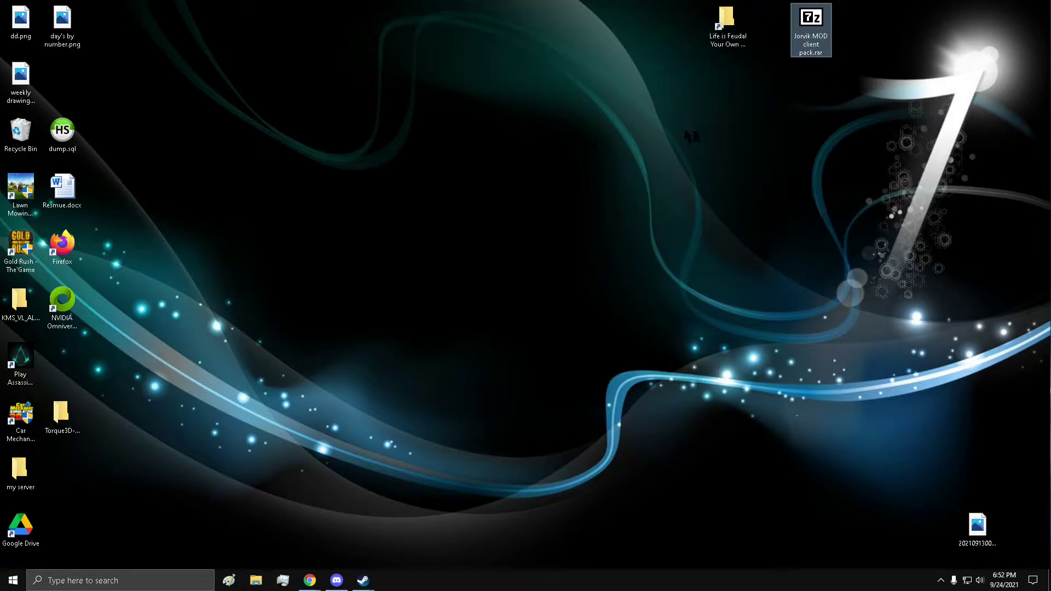
{"action": "right_click", "coordinate": [796, 8]}
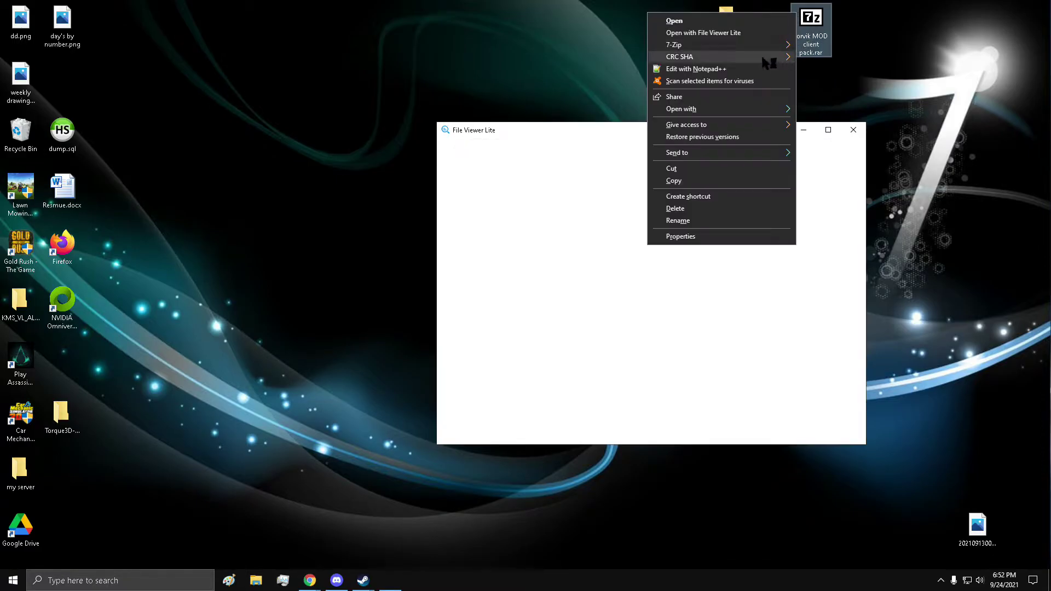
{"action": "mouse_move", "coordinate": [764, 49]}
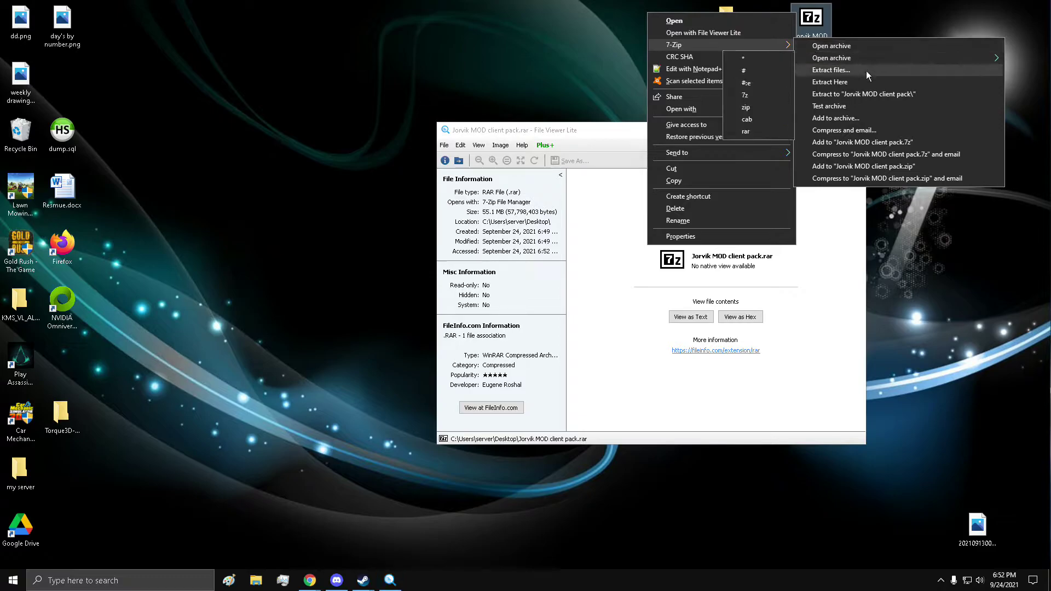
{"action": "left_click", "coordinate": [843, 70]}
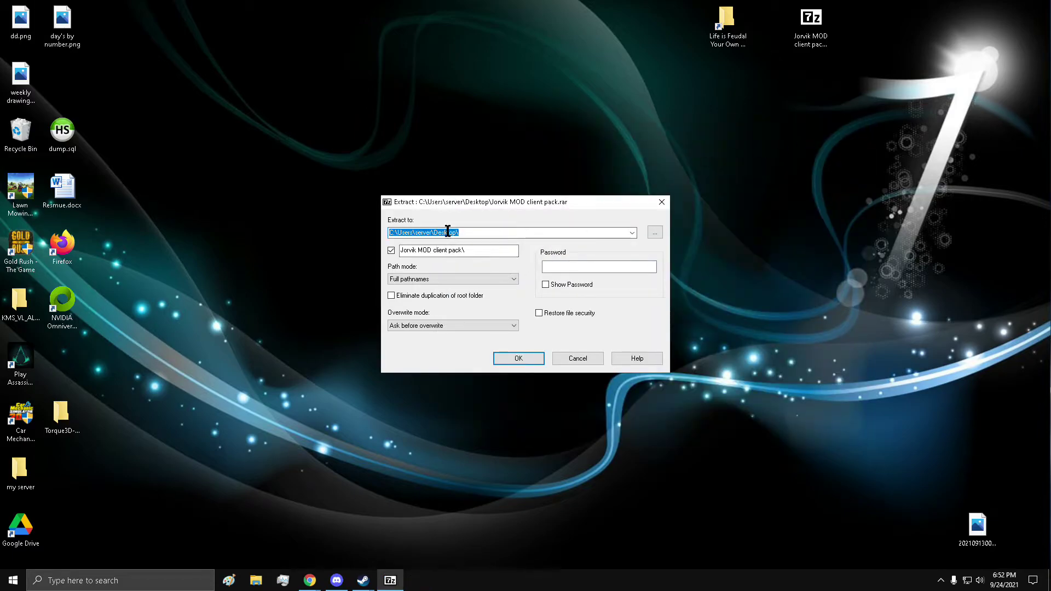
{"action": "left_click", "coordinate": [530, 357]}
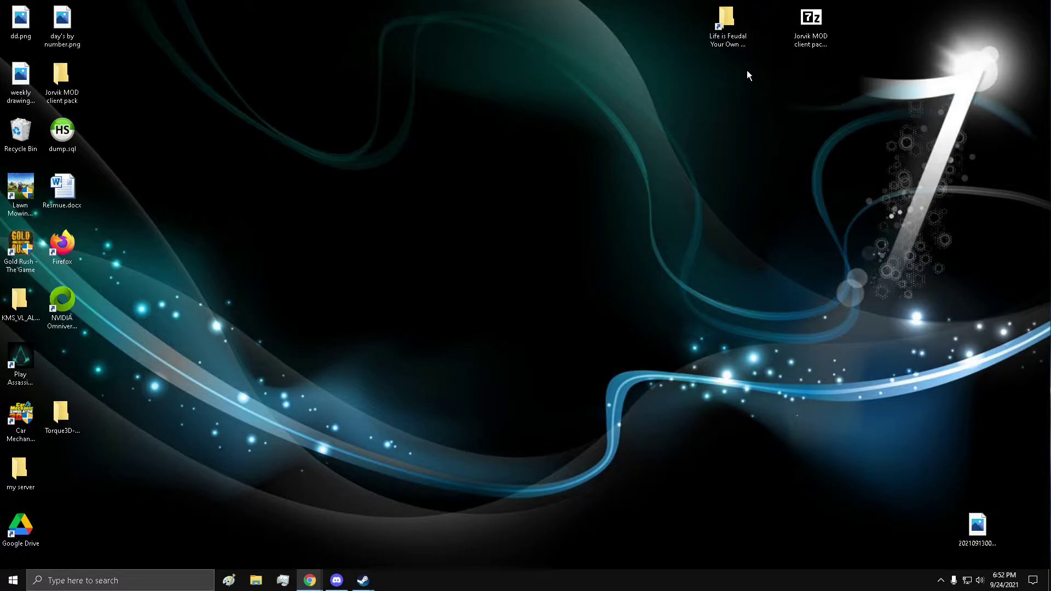
Delete the Jorvik .rar archive and place the extracted folder next to the Life is Feudal folder.
{"action": "left_click_drag", "start_coordinate": [62, 81], "coordinate": [847, 202]}
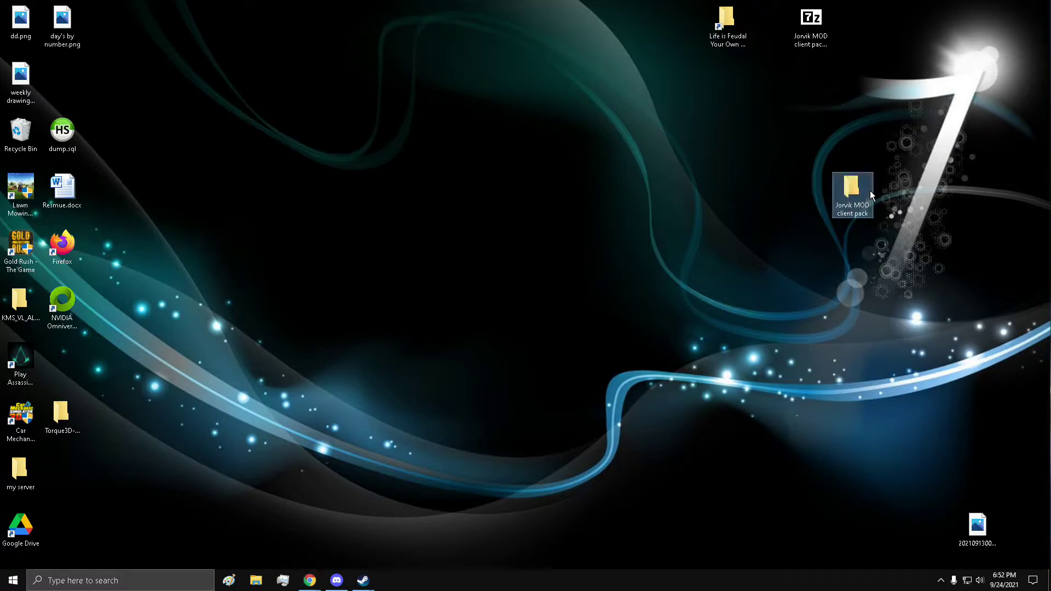
{"action": "right_click", "coordinate": [817, 34]}
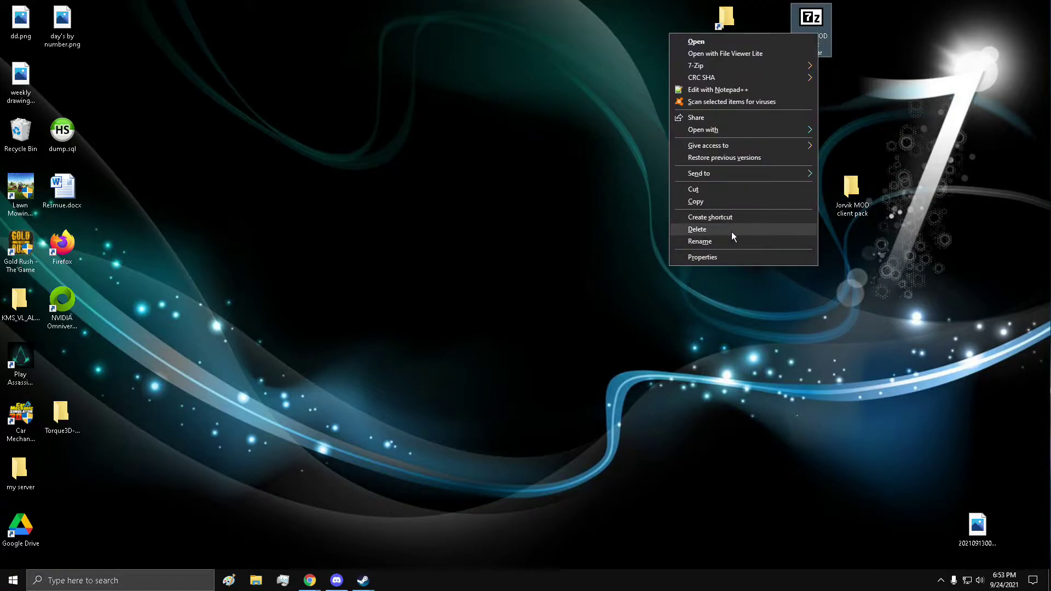
{"action": "left_click", "coordinate": [731, 231]}
{"action": "left_click_drag", "start_coordinate": [852, 186], "coordinate": [812, 22]}
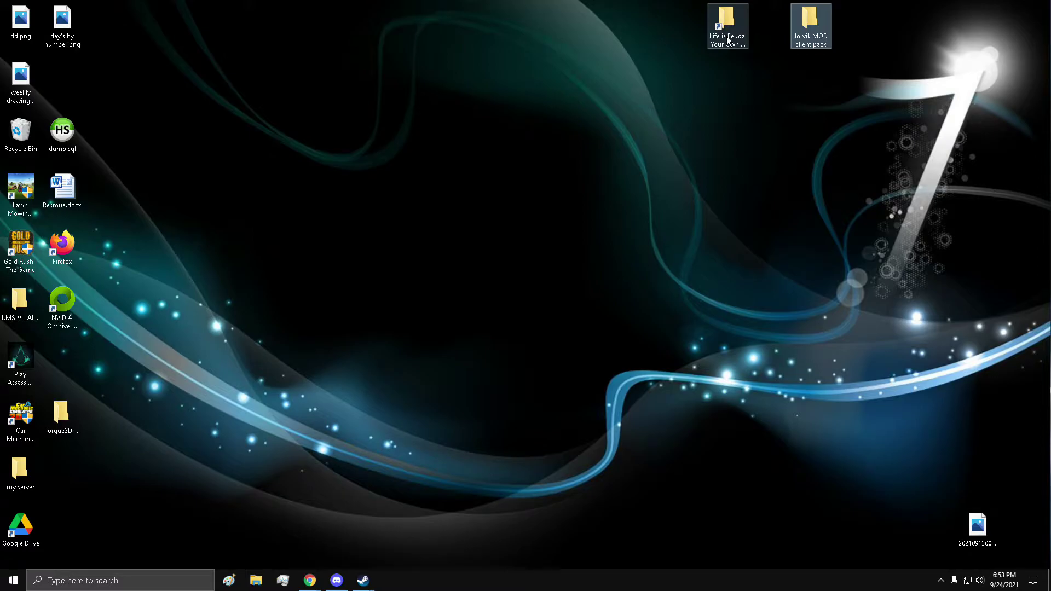
{"action": "mouse_move", "coordinate": [362, 579]}
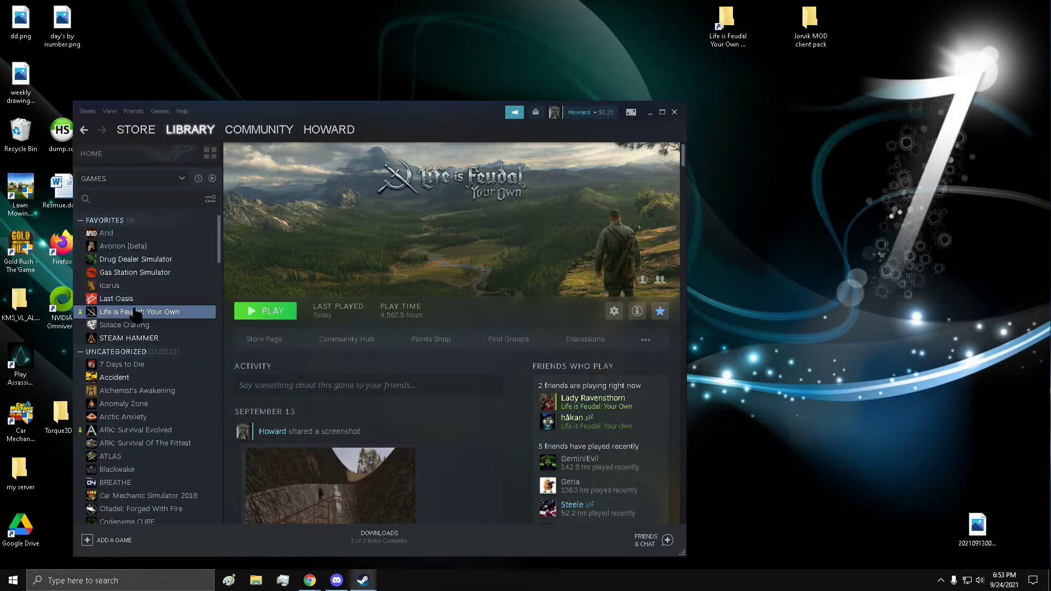
{"action": "right_click", "coordinate": [163, 311]}
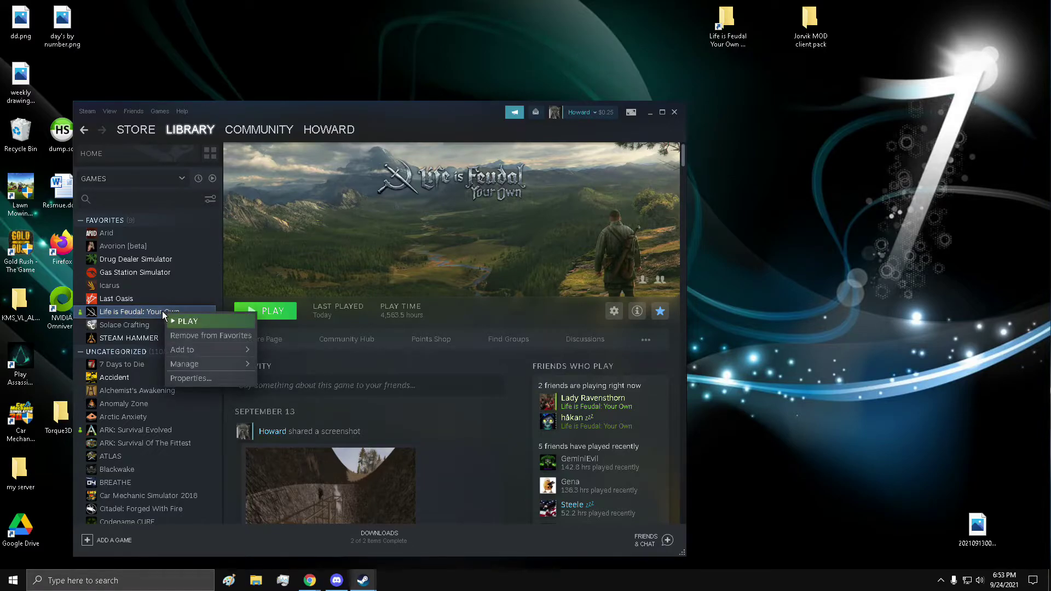
{"action": "left_click", "coordinate": [196, 379]}
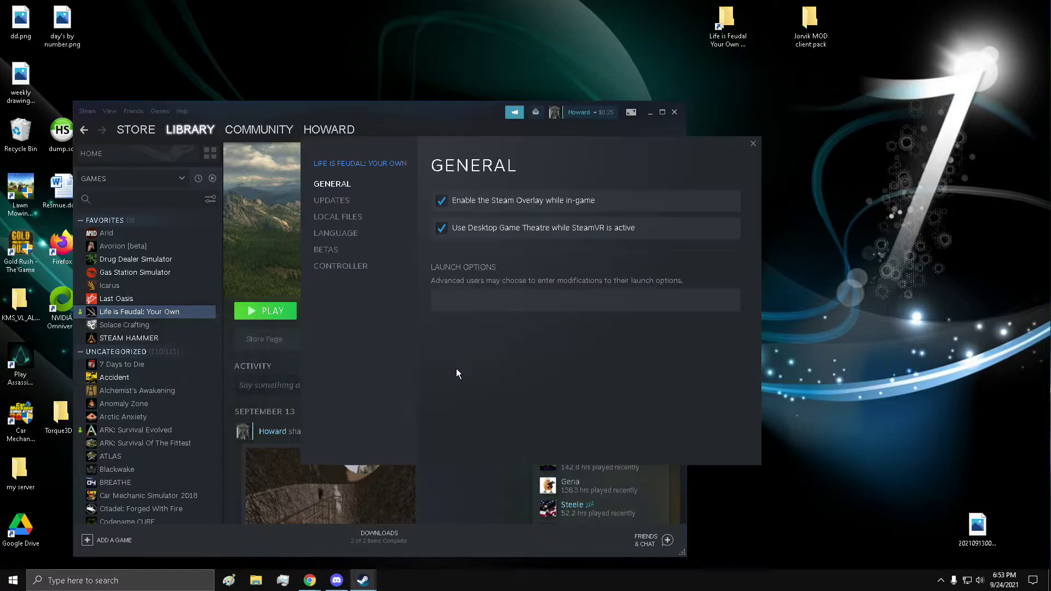
{"action": "left_click", "coordinate": [356, 217]}
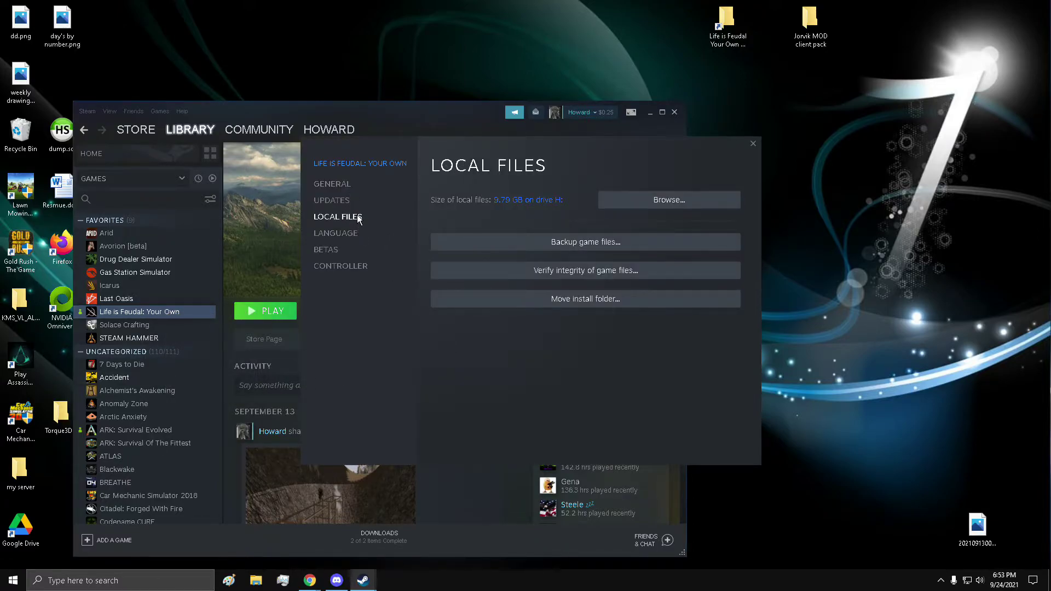
{"action": "left_click", "coordinate": [646, 204]}
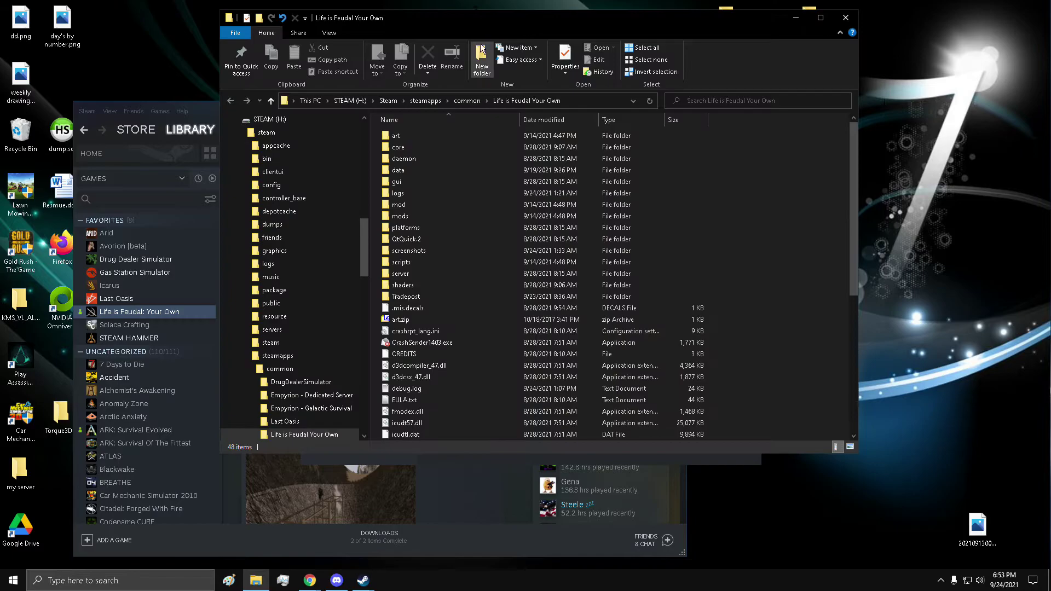
{"action": "left_click", "coordinate": [845, 17]}
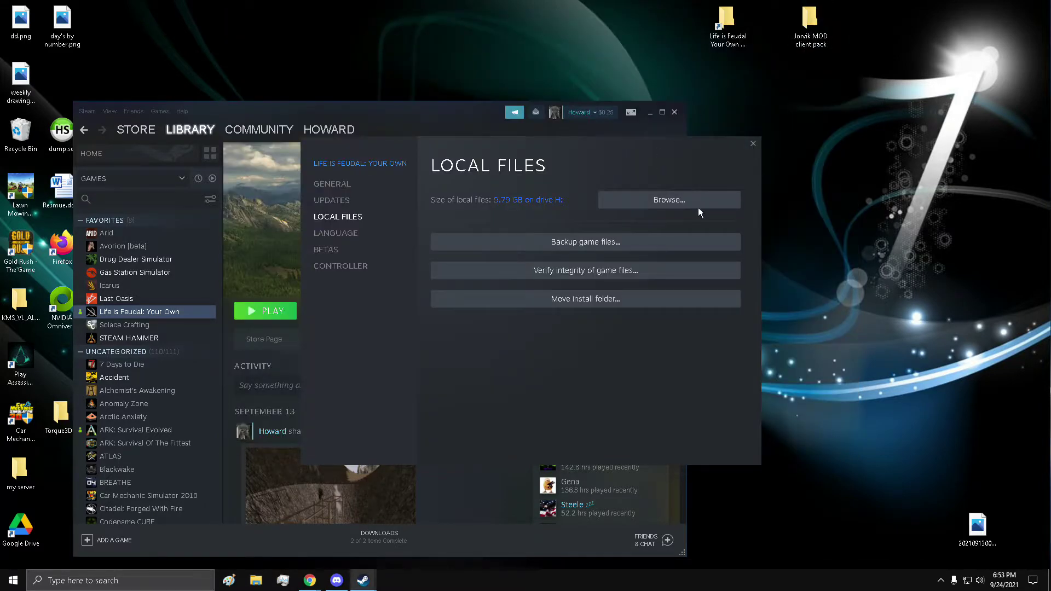
{"action": "left_click", "coordinate": [752, 143]}
{"action": "left_click", "coordinate": [676, 113]}
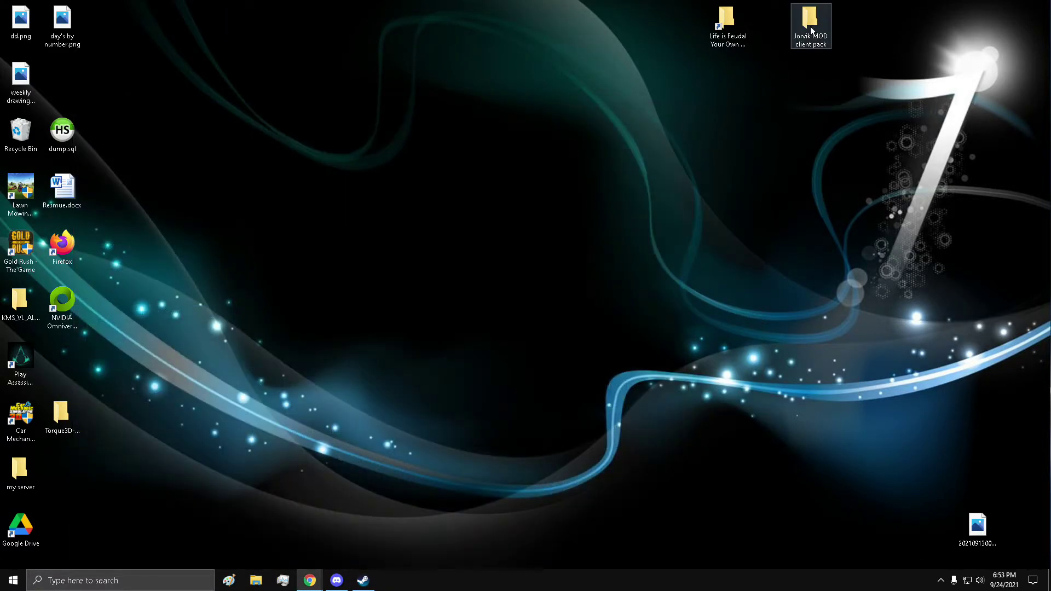
Open the Life is Feudal game folder on the left and the pack's inner folder on the right.
{"action": "double_click", "coordinate": [731, 34]}
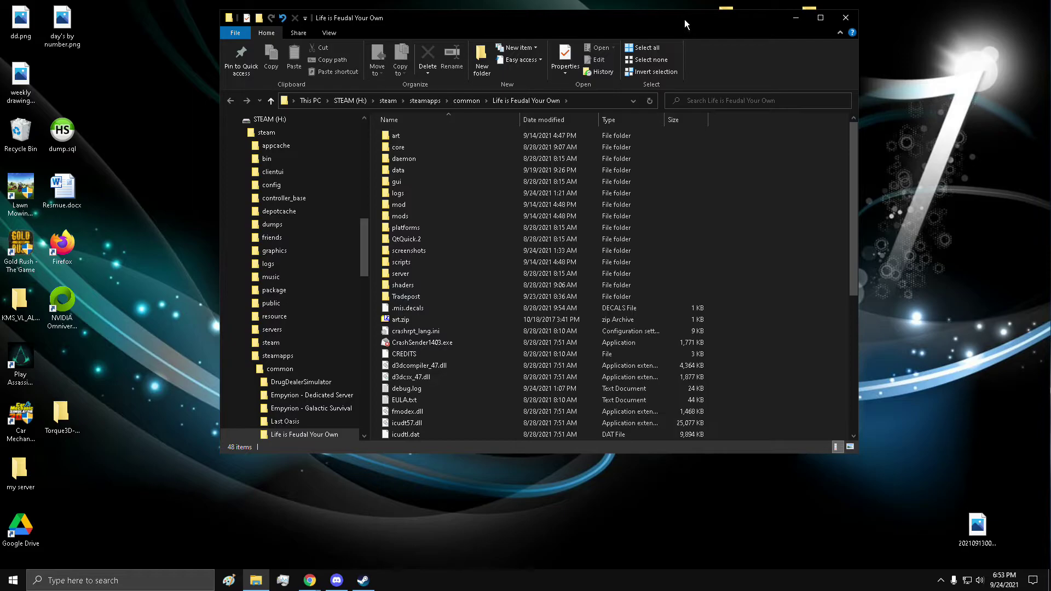
{"action": "left_click_drag", "start_coordinate": [684, 18], "coordinate": [458, 19]}
{"action": "left_click_drag", "start_coordinate": [810, 22], "coordinate": [896, 135]}
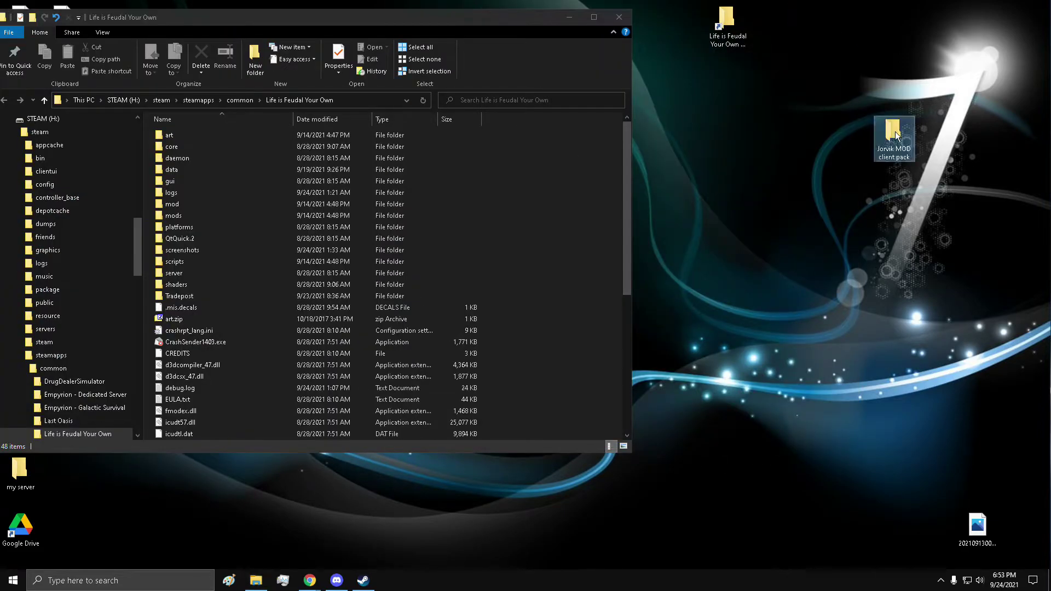
{"action": "double_click", "coordinate": [896, 139]}
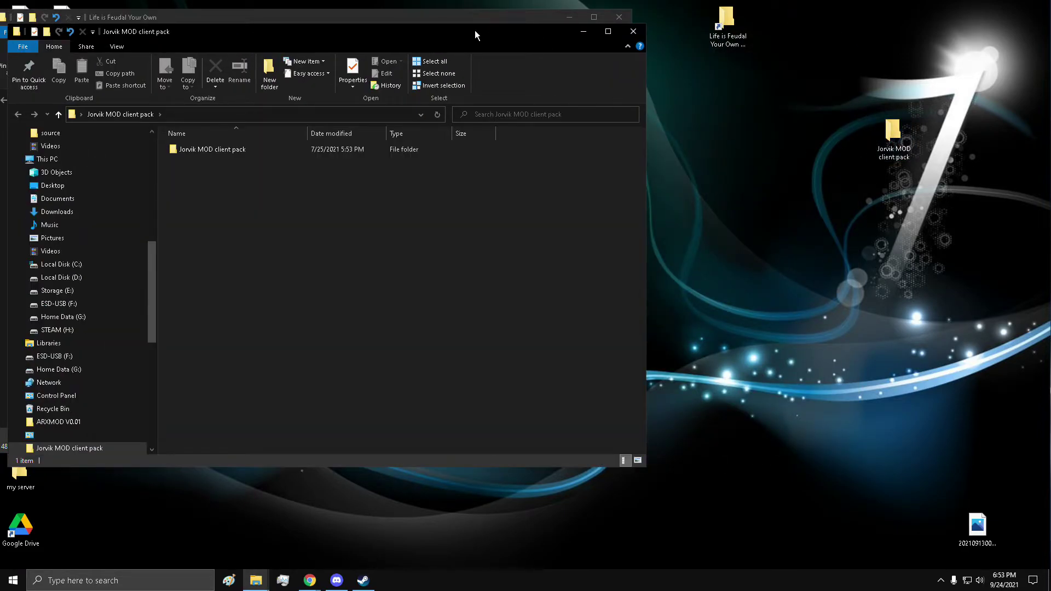
{"action": "left_click_drag", "start_coordinate": [474, 31], "coordinate": [919, 25]}
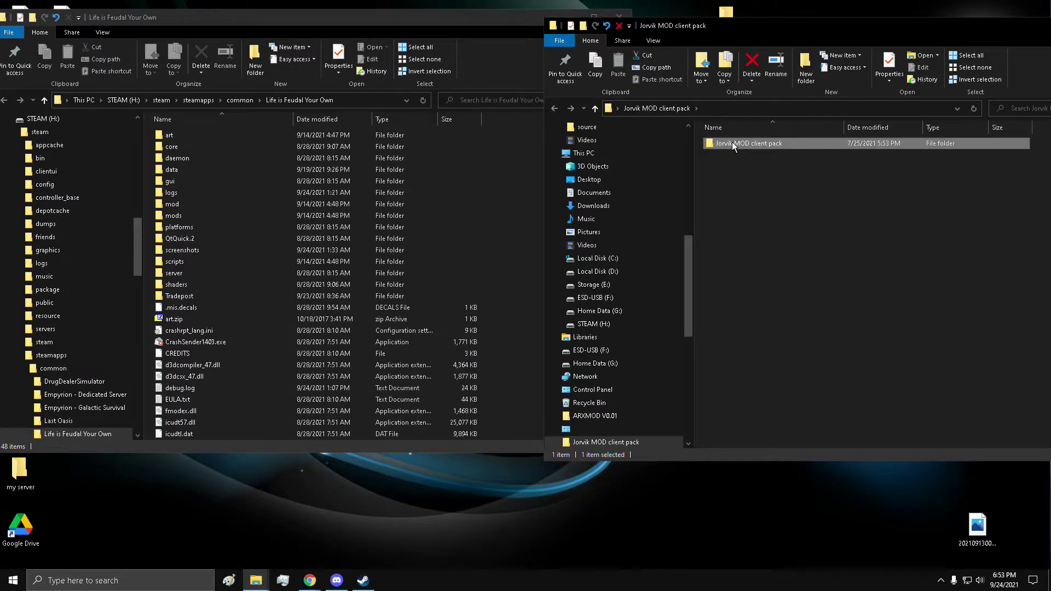
{"action": "double_click", "coordinate": [731, 142]}
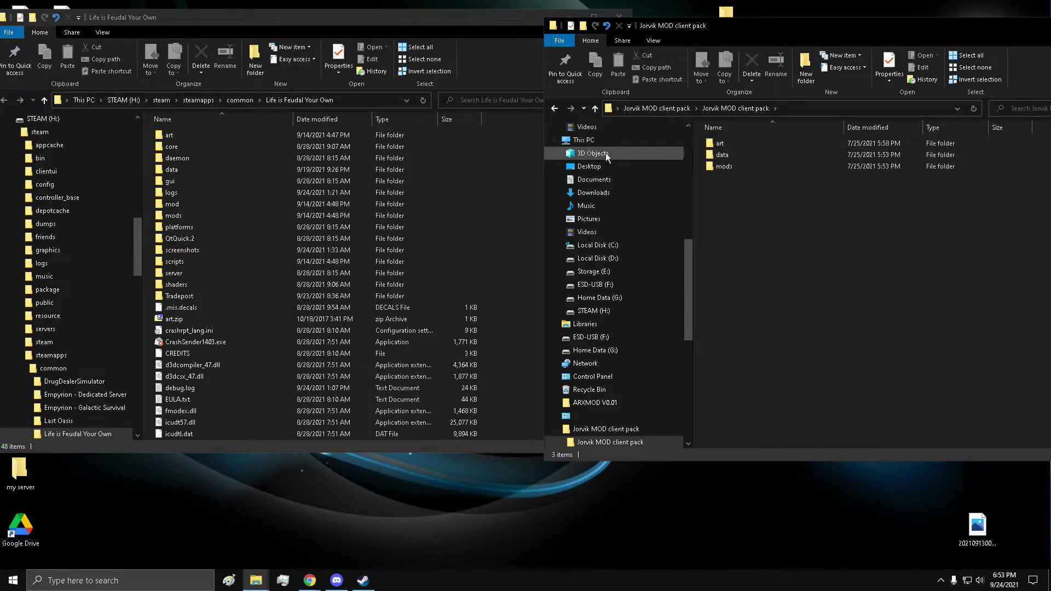
Open the game's and the pack's art folders side by side, leaving materials.cs uncopied.
{"action": "double_click", "coordinate": [257, 136]}
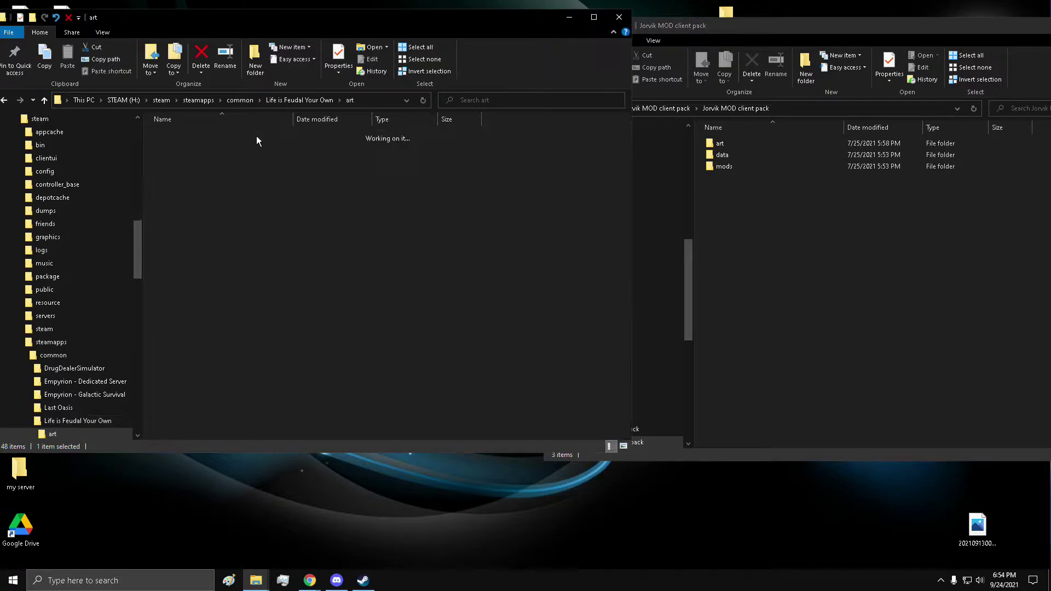
{"action": "double_click", "coordinate": [725, 143]}
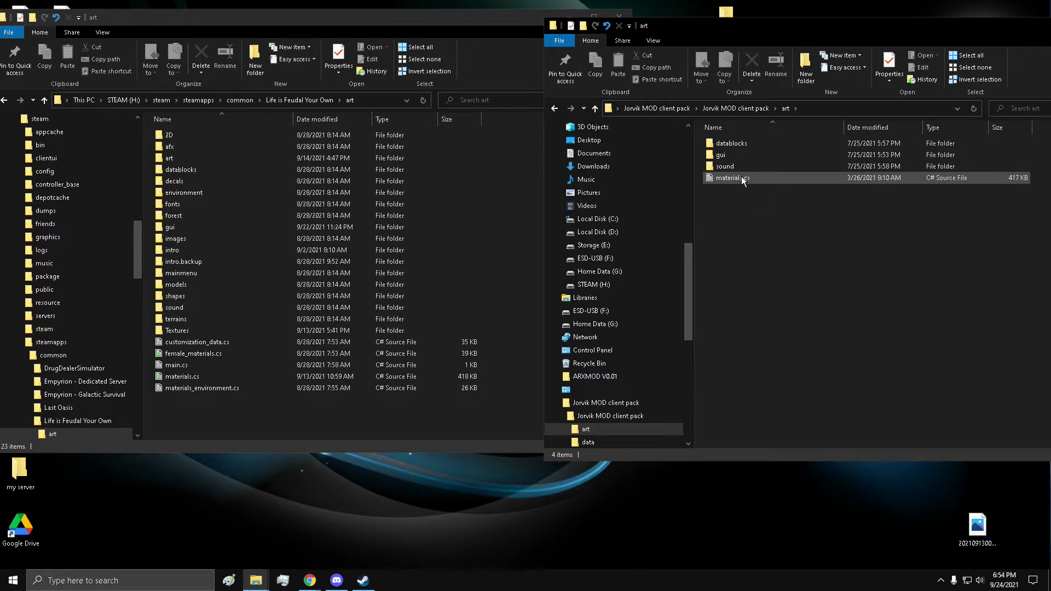
{"action": "left_click", "coordinate": [763, 179]}
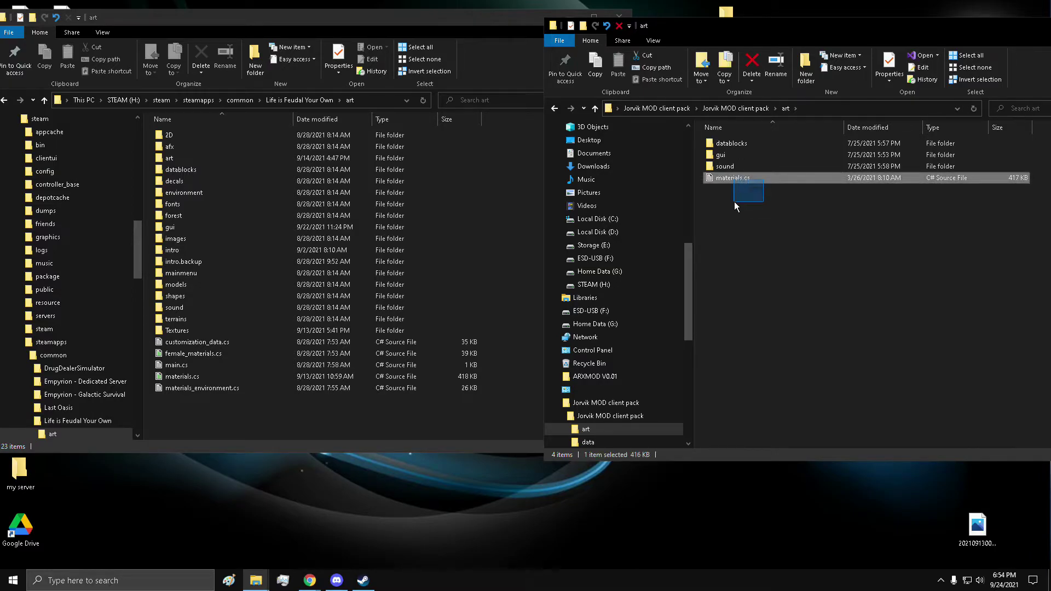
{"action": "left_click_drag", "start_coordinate": [526, 291], "coordinate": [476, 424]}
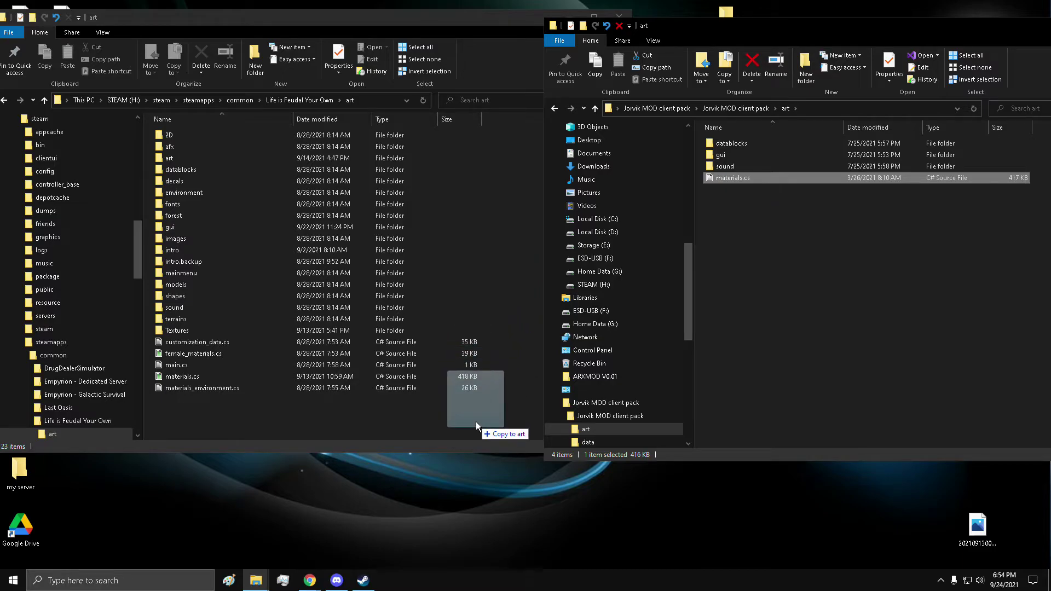
{"action": "left_click_drag", "start_coordinate": [476, 421], "coordinate": [750, 303]}
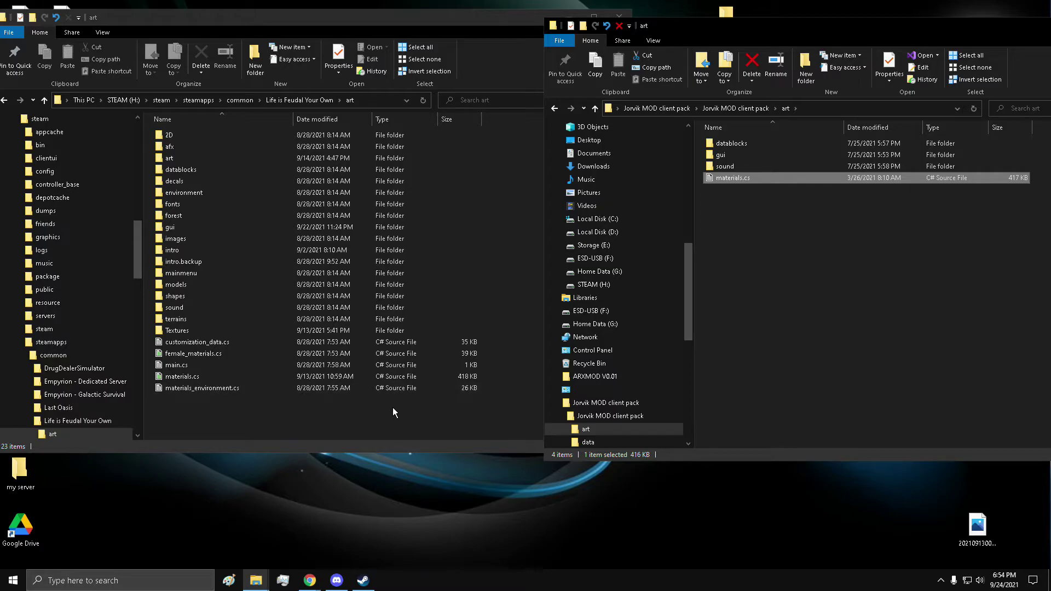
Open both datablocks folders and drag audioProfiles.cs into the game's, closing the Replace or Skip dialog.
{"action": "left_click", "coordinate": [780, 324]}
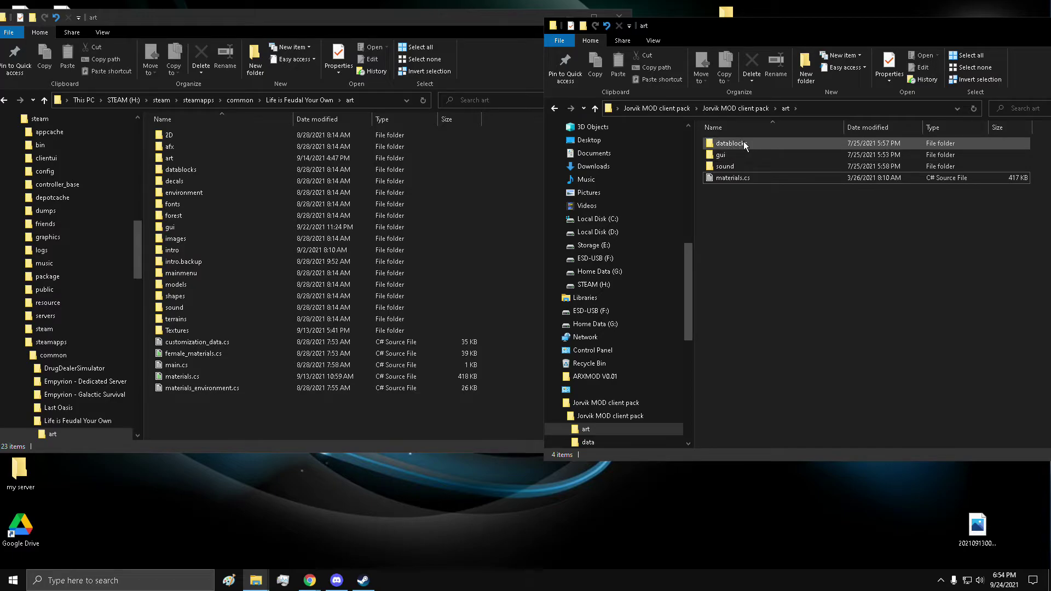
{"action": "double_click", "coordinate": [743, 143]}
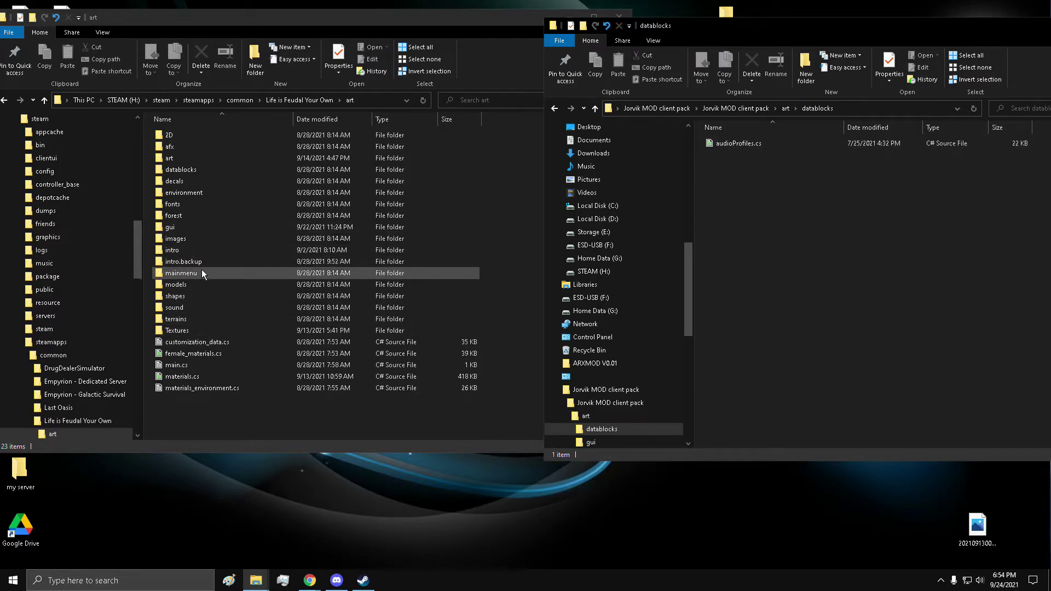
{"action": "double_click", "coordinate": [212, 169]}
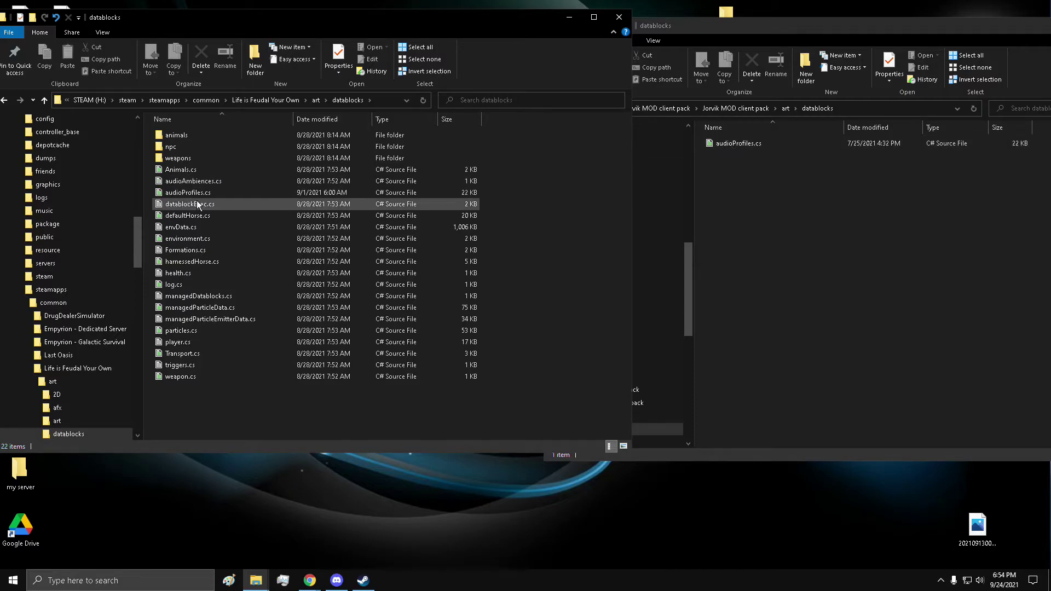
{"action": "left_click_drag", "start_coordinate": [759, 149], "coordinate": [560, 426]}
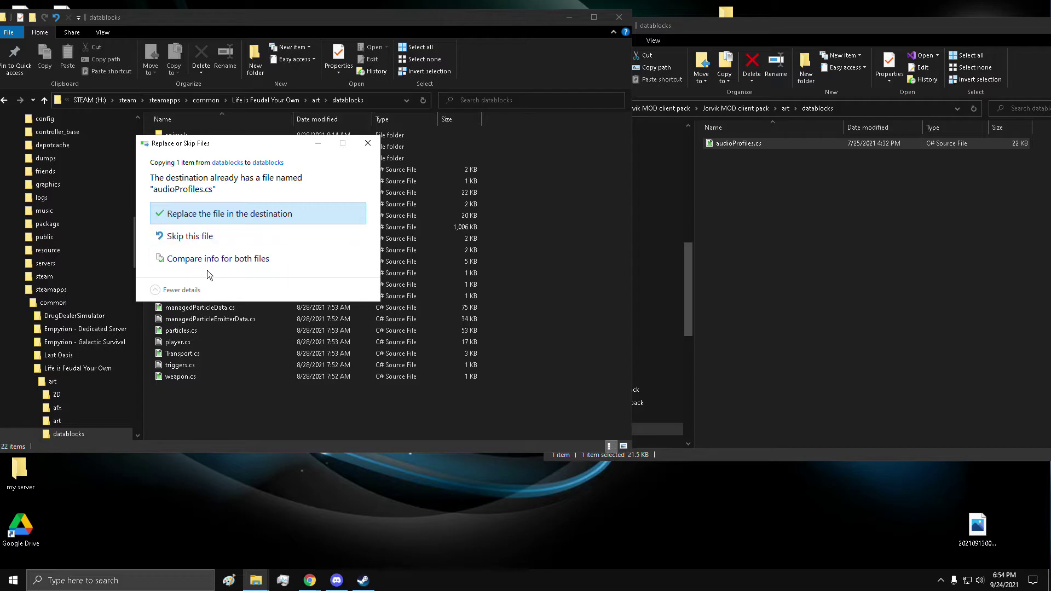
{"action": "left_click", "coordinate": [368, 142]}
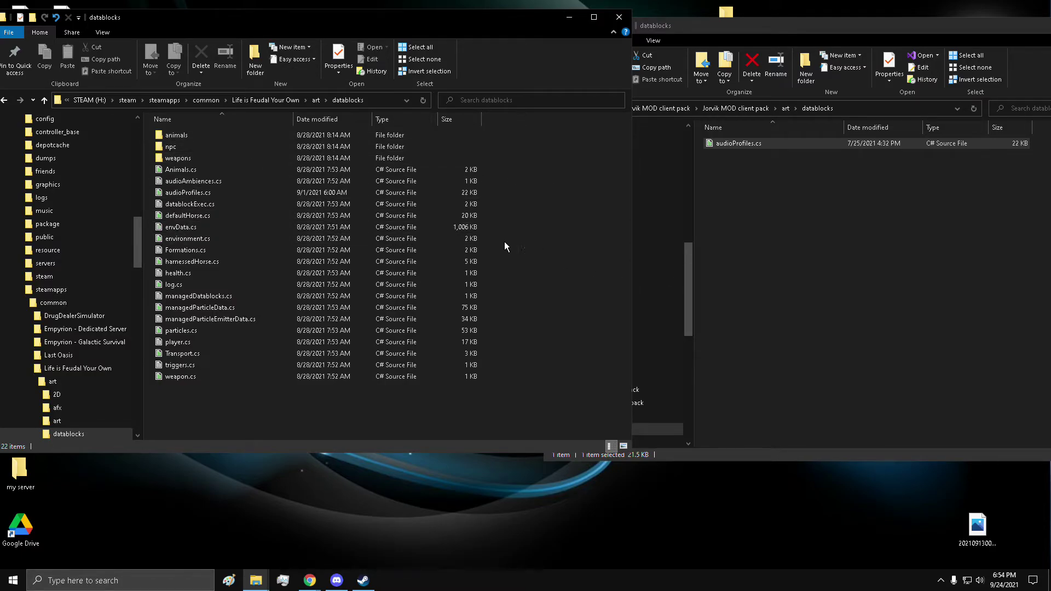
{"action": "left_click", "coordinate": [753, 268]}
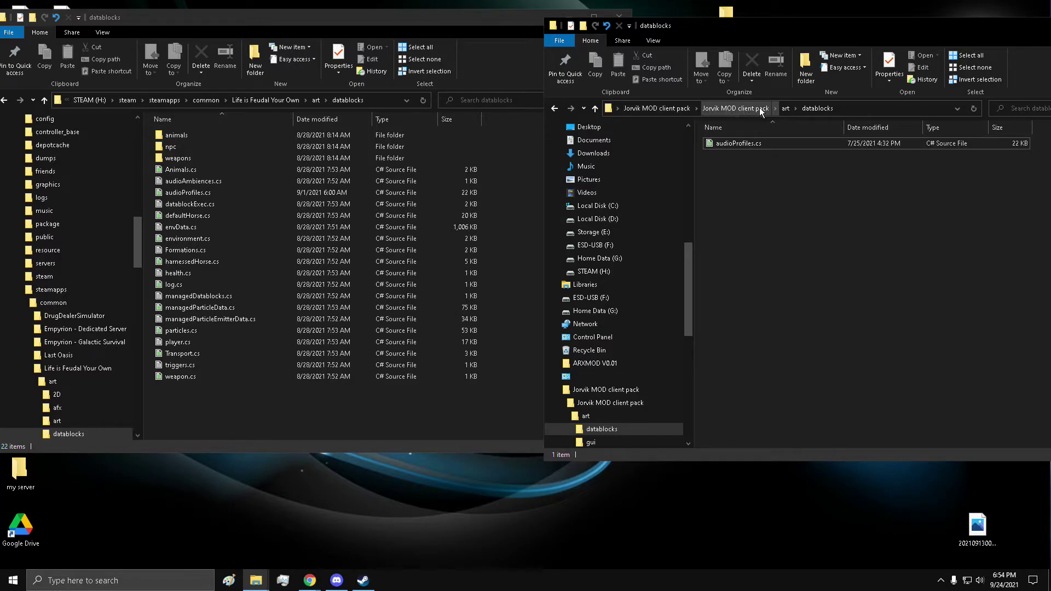
Navigate both windows from art down to gui\loading.
{"action": "left_click", "coordinate": [785, 109]}
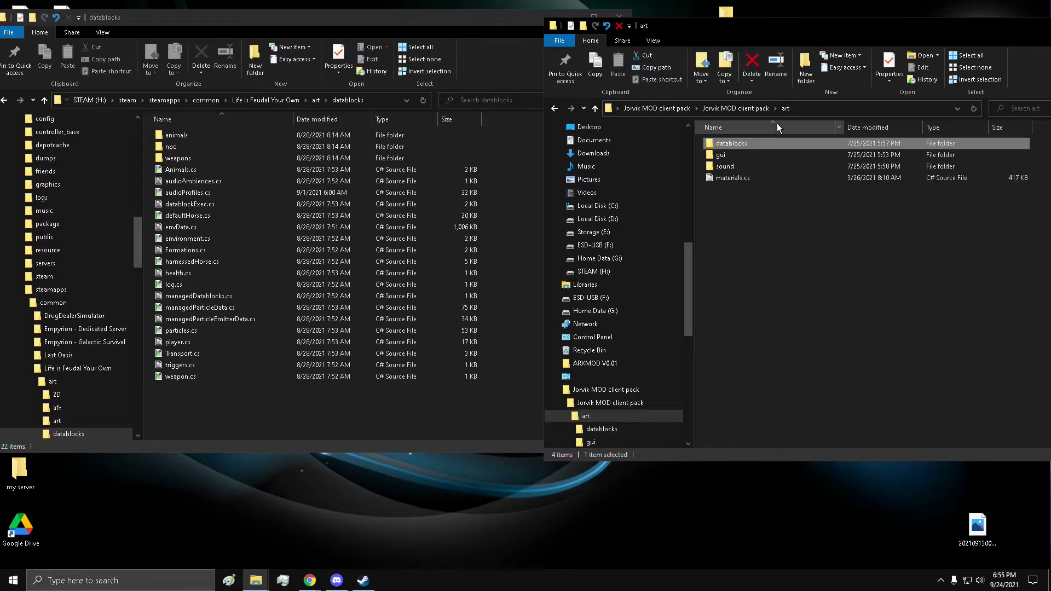
{"action": "double_click", "coordinate": [753, 156]}
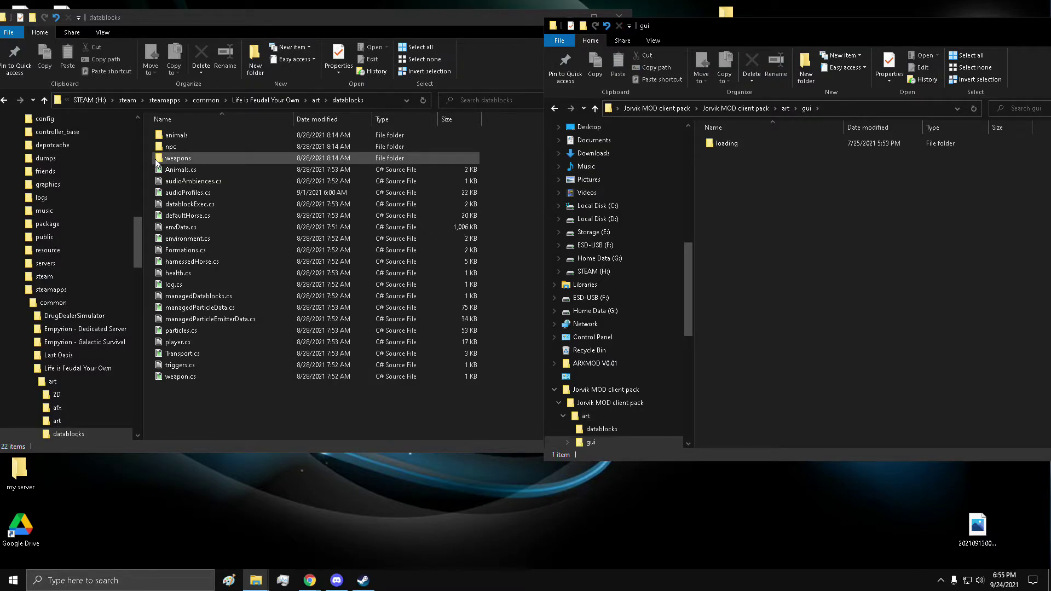
{"action": "left_click", "coordinate": [317, 101]}
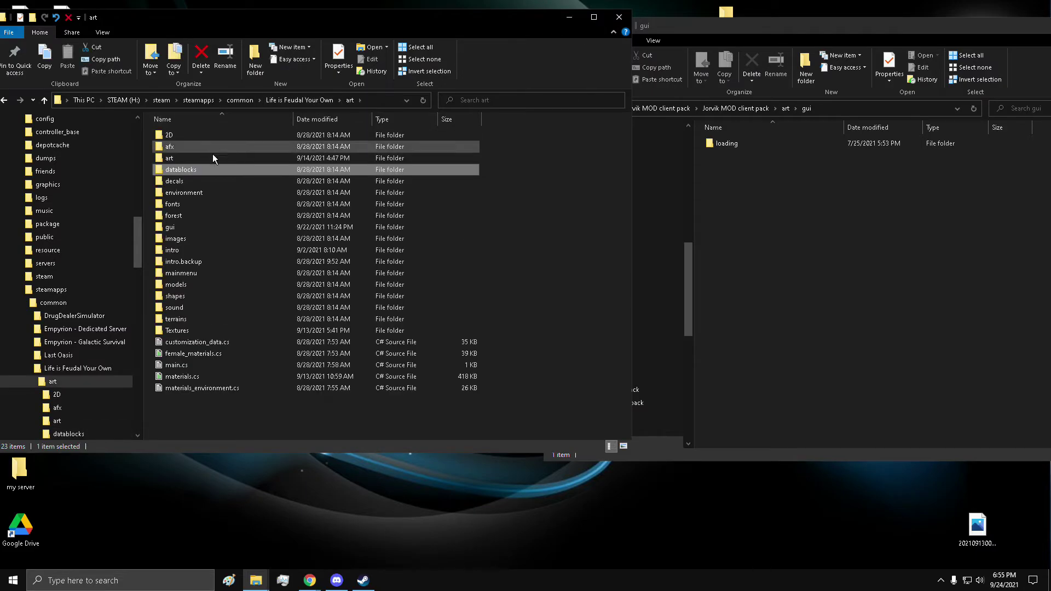
{"action": "double_click", "coordinate": [196, 227]}
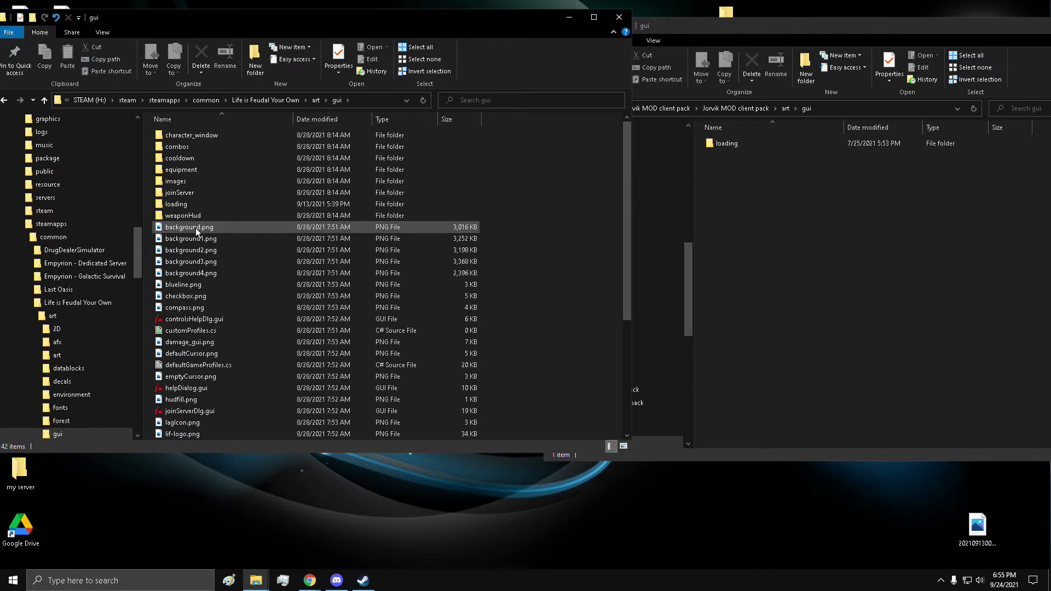
{"action": "double_click", "coordinate": [744, 143]}
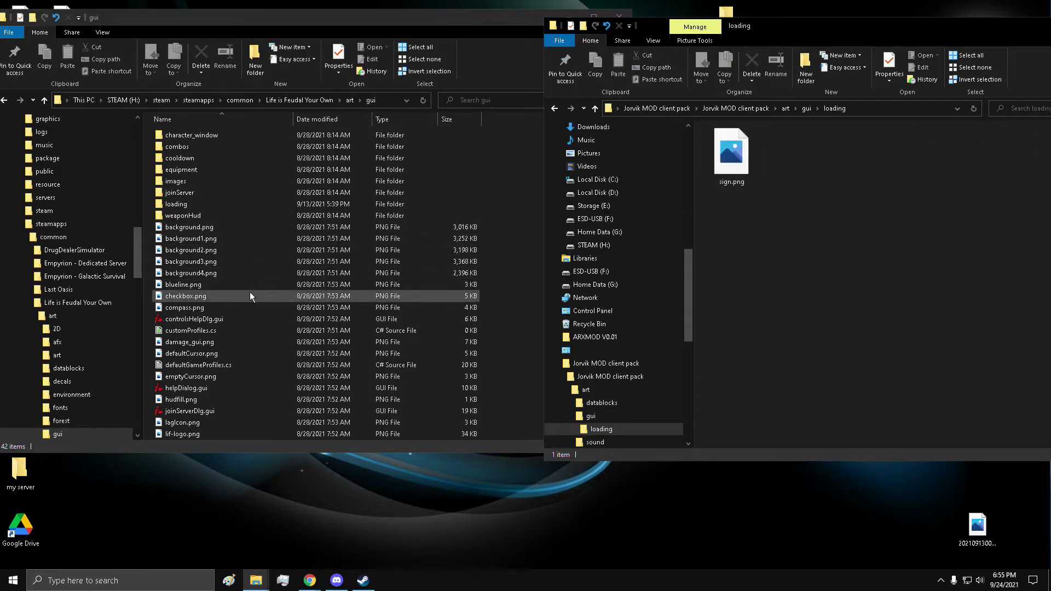
{"action": "double_click", "coordinate": [185, 204]}
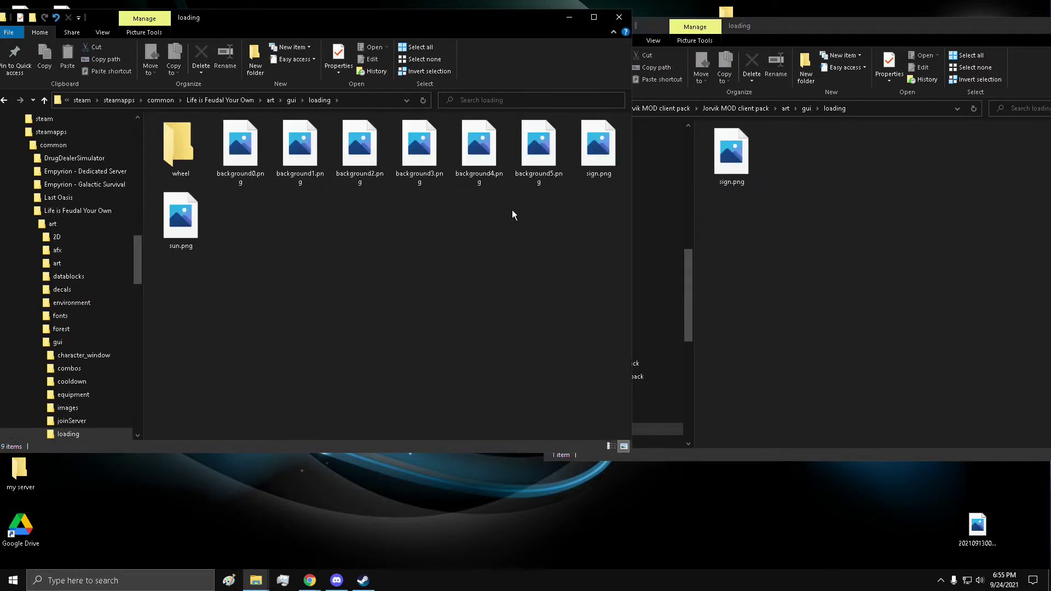
Drag sign.png into the game's loading folder, then back out of replacing it.
{"action": "left_click", "coordinate": [728, 157]}
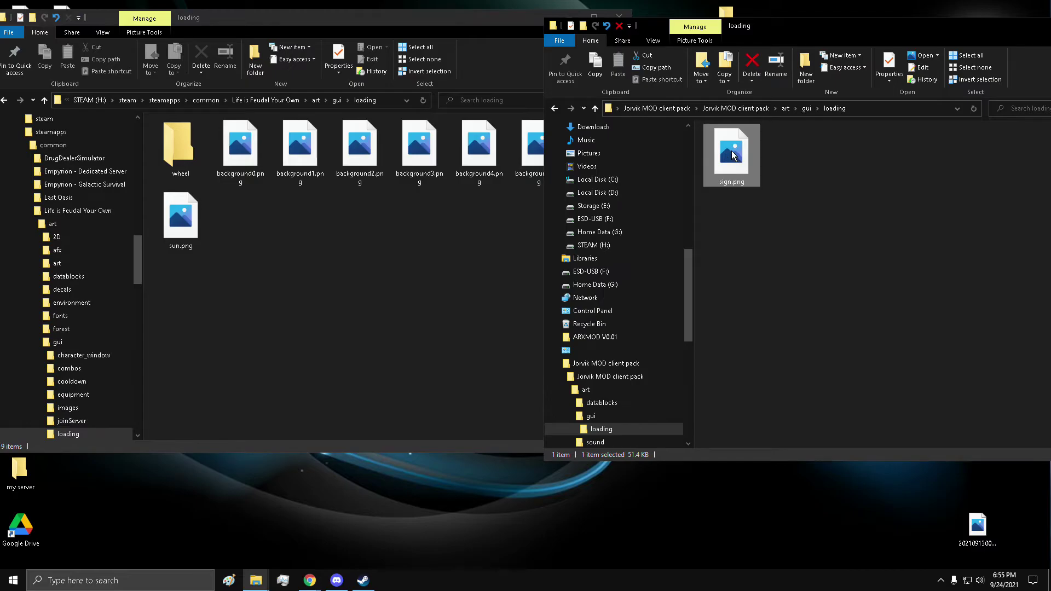
{"action": "left_click_drag", "start_coordinate": [731, 150], "coordinate": [389, 316]}
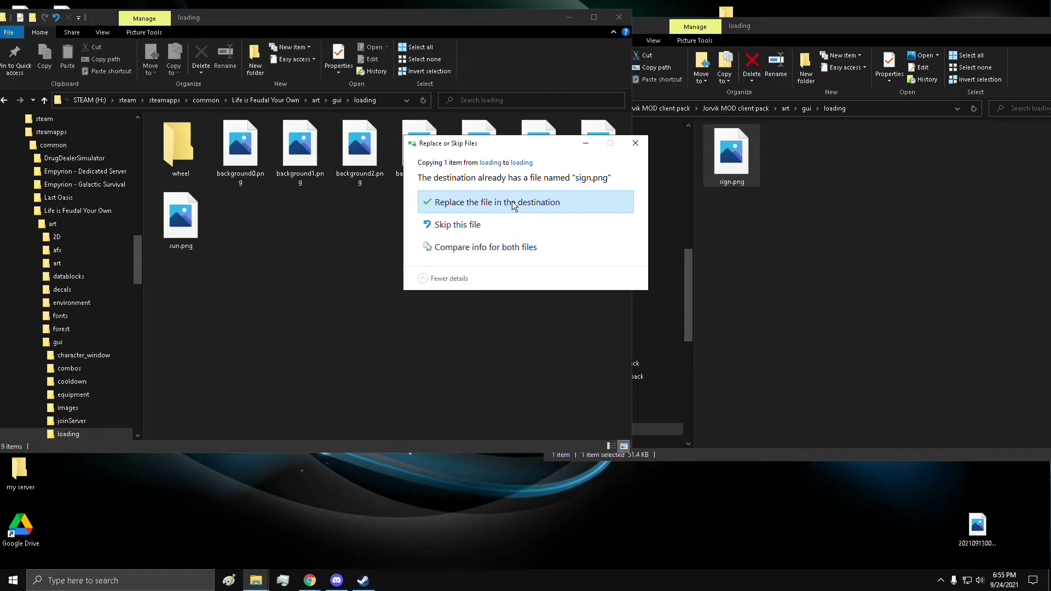
{"action": "left_click", "coordinate": [633, 144]}
{"action": "left_click", "coordinate": [788, 242]}
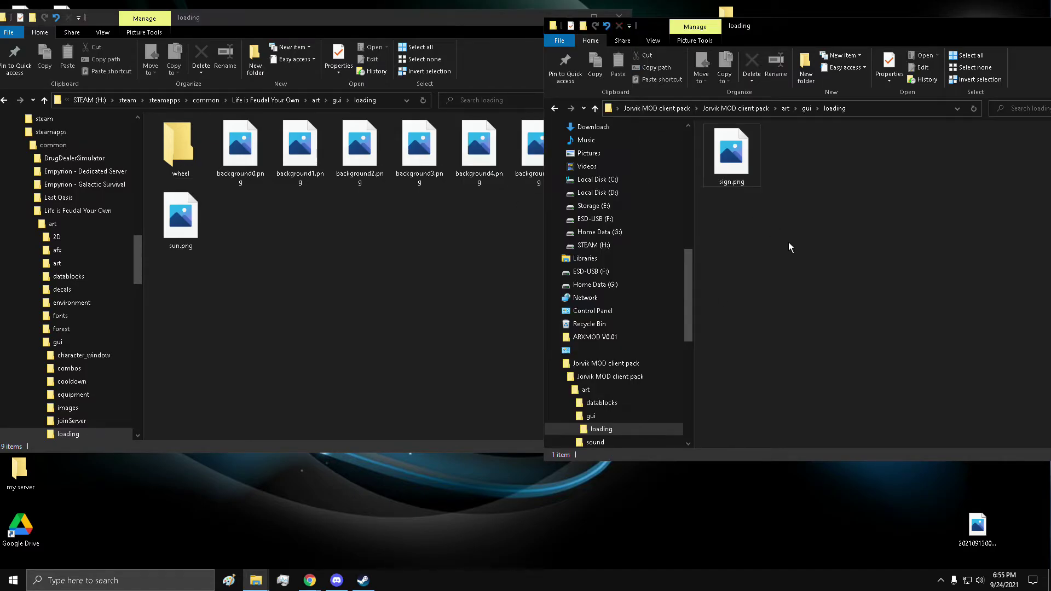
Open art\sound\SFX in both windows and drag env_bell.ogg into the game's SFX folder.
{"action": "left_click", "coordinate": [783, 111]}
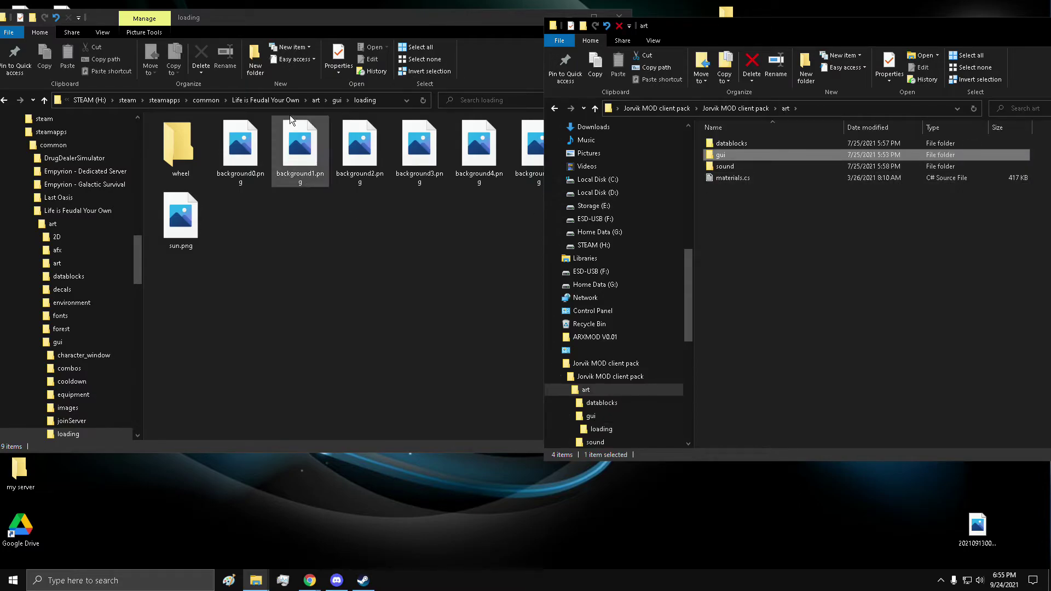
{"action": "left_click", "coordinate": [317, 99]}
{"action": "left_click", "coordinate": [316, 99]}
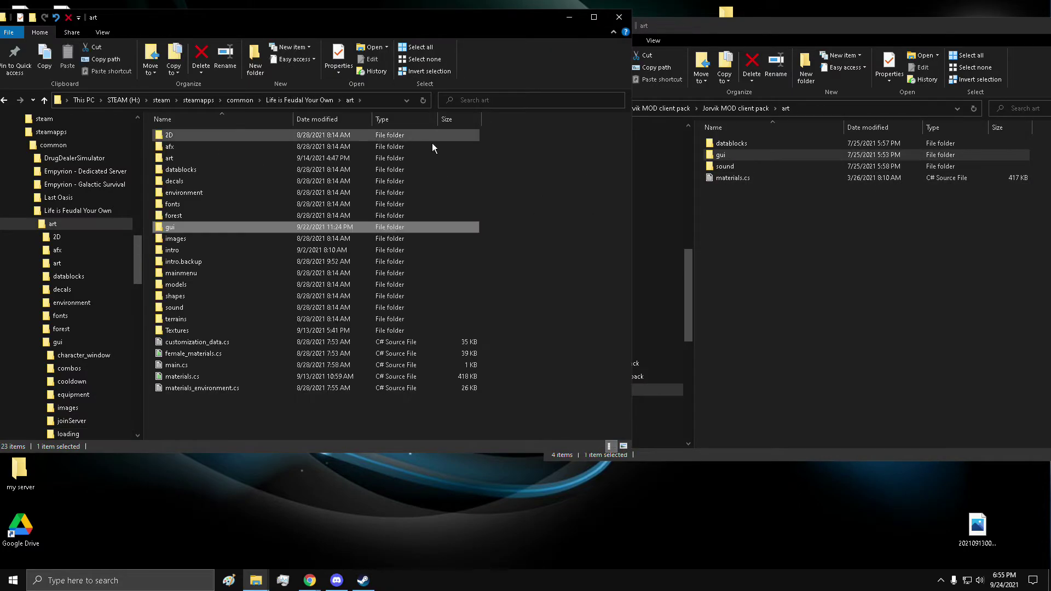
{"action": "double_click", "coordinate": [731, 166]}
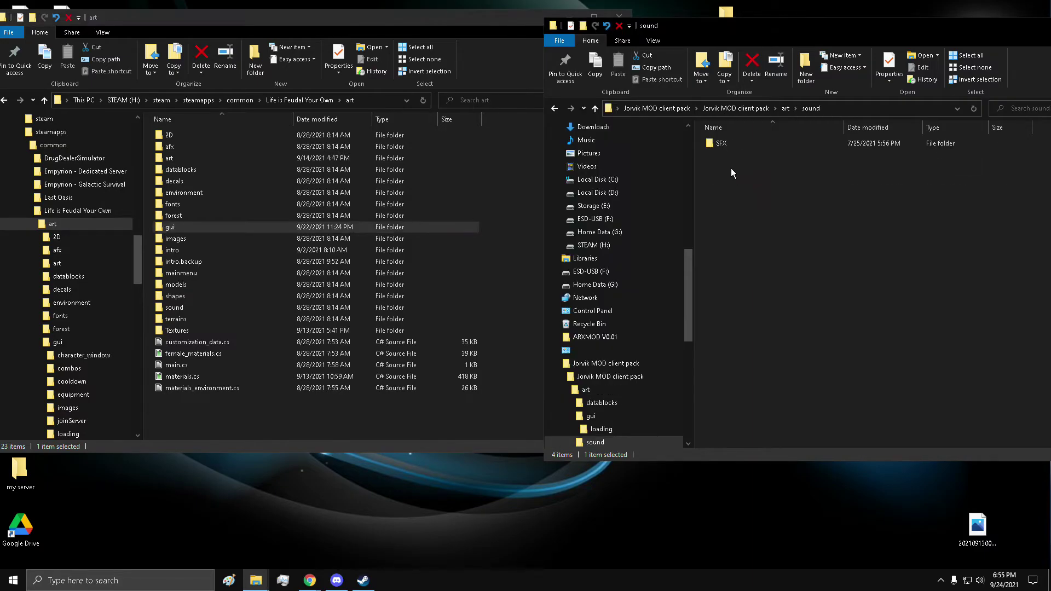
{"action": "double_click", "coordinate": [195, 307]}
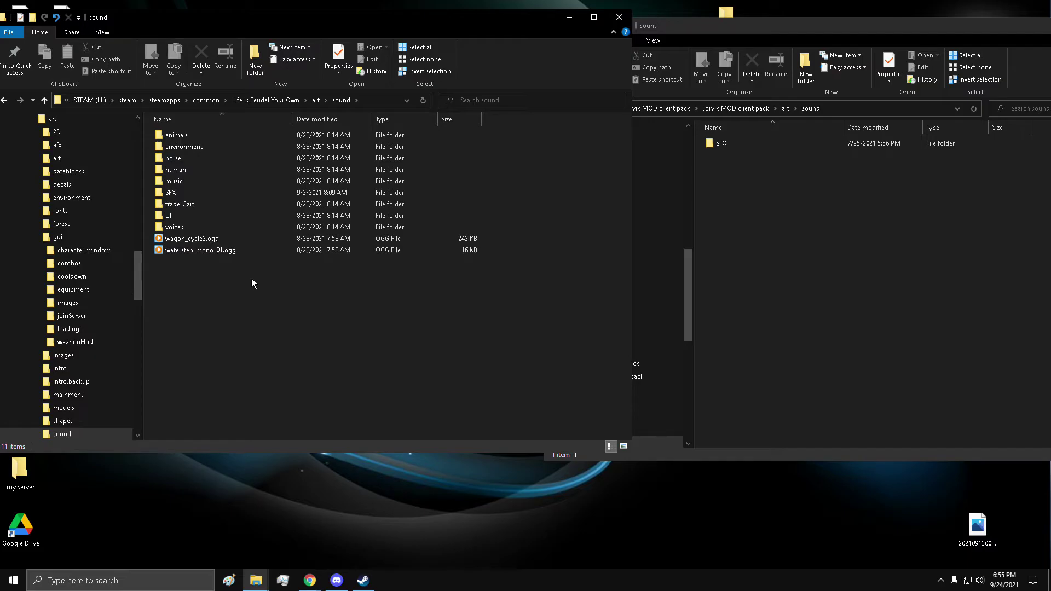
{"action": "left_click", "coordinate": [245, 197]}
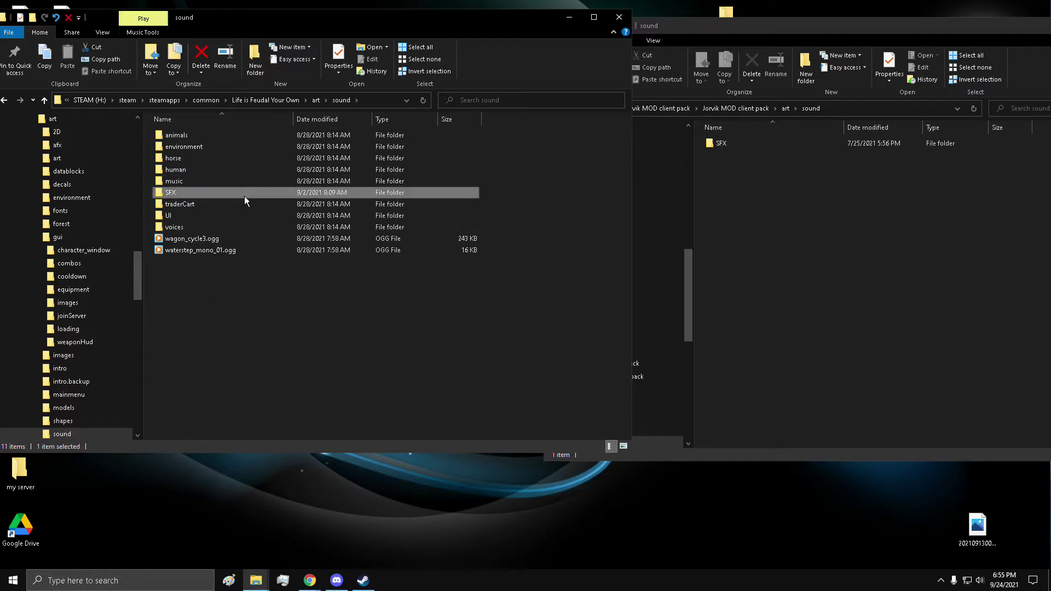
{"action": "double_click", "coordinate": [245, 196]}
{"action": "double_click", "coordinate": [721, 143]}
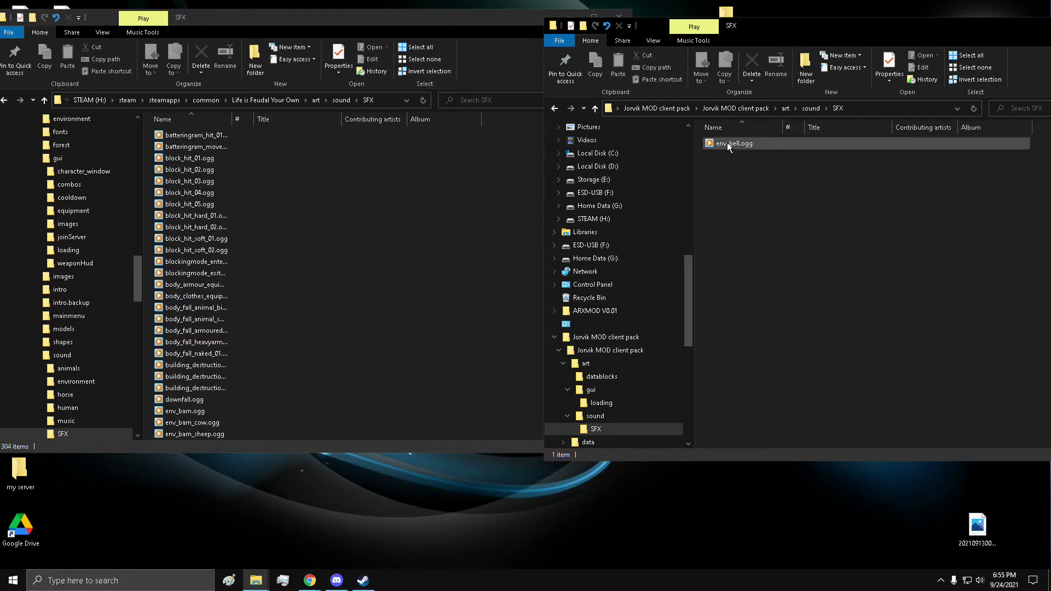
{"action": "left_click_drag", "start_coordinate": [727, 142], "coordinate": [711, 310]}
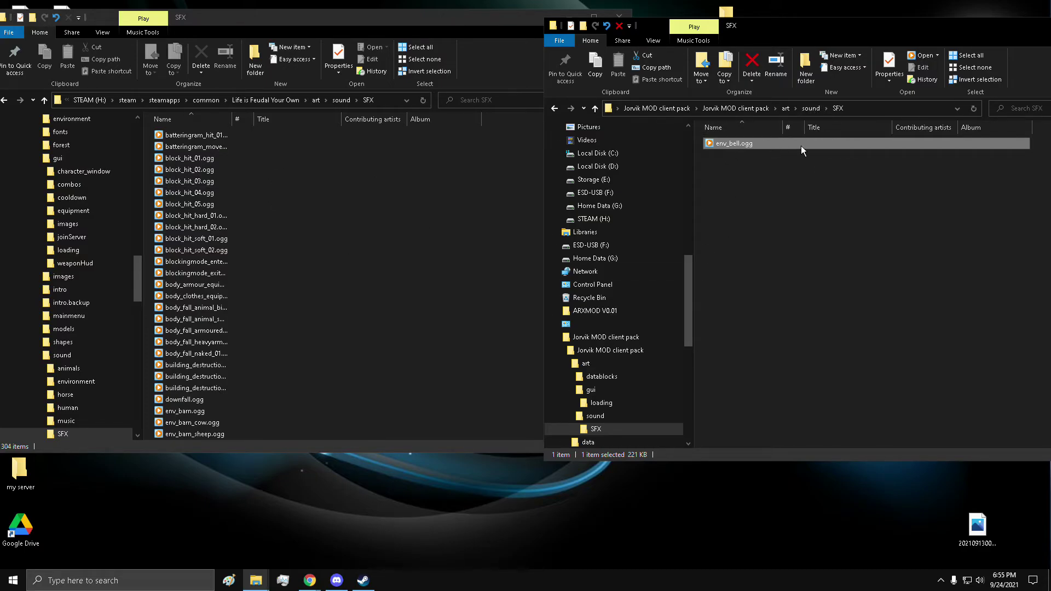
Go up to both root folders and open each one's data folder.
{"action": "left_click", "coordinate": [785, 107]}
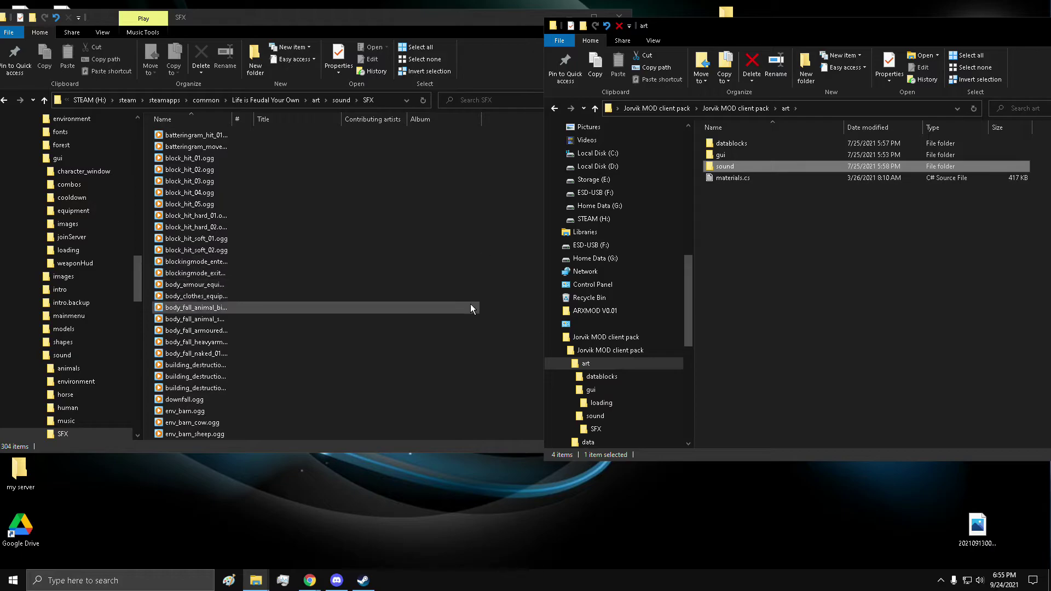
{"action": "left_click", "coordinate": [315, 100]}
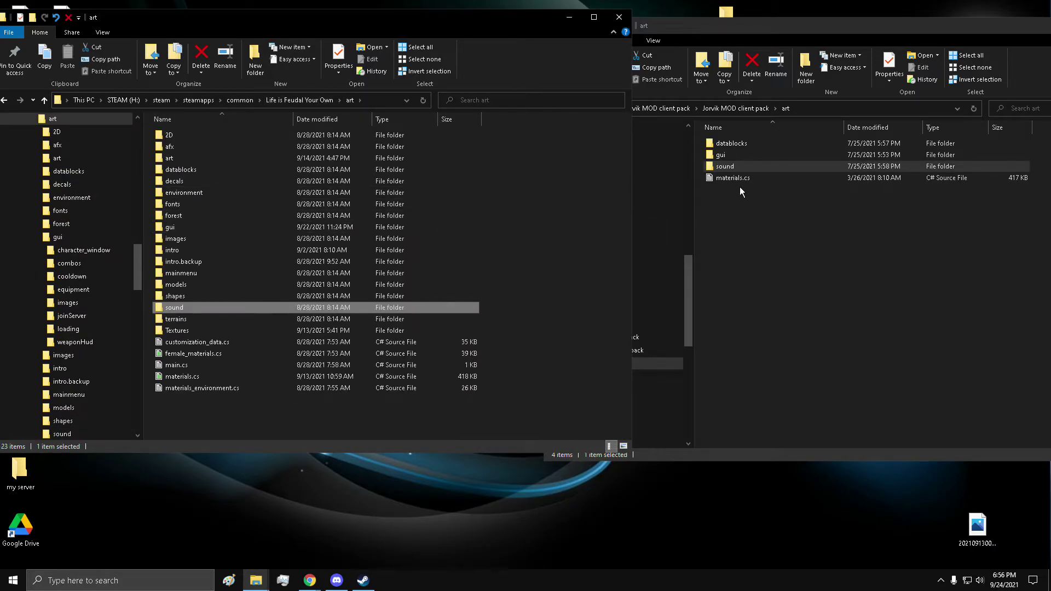
{"action": "left_click", "coordinate": [727, 109]}
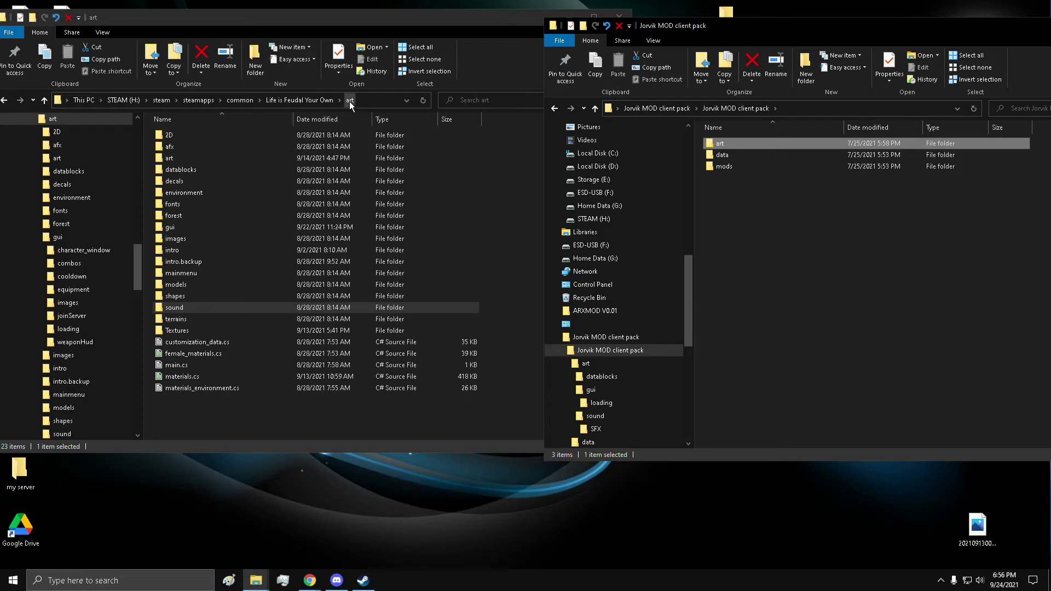
{"action": "left_click", "coordinate": [313, 103]}
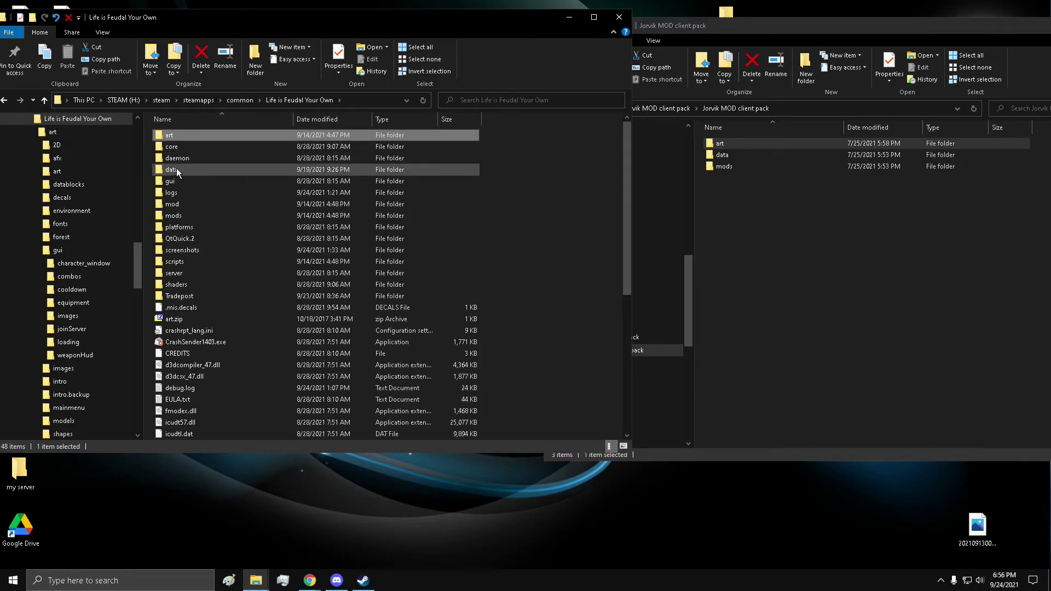
{"action": "double_click", "coordinate": [206, 170]}
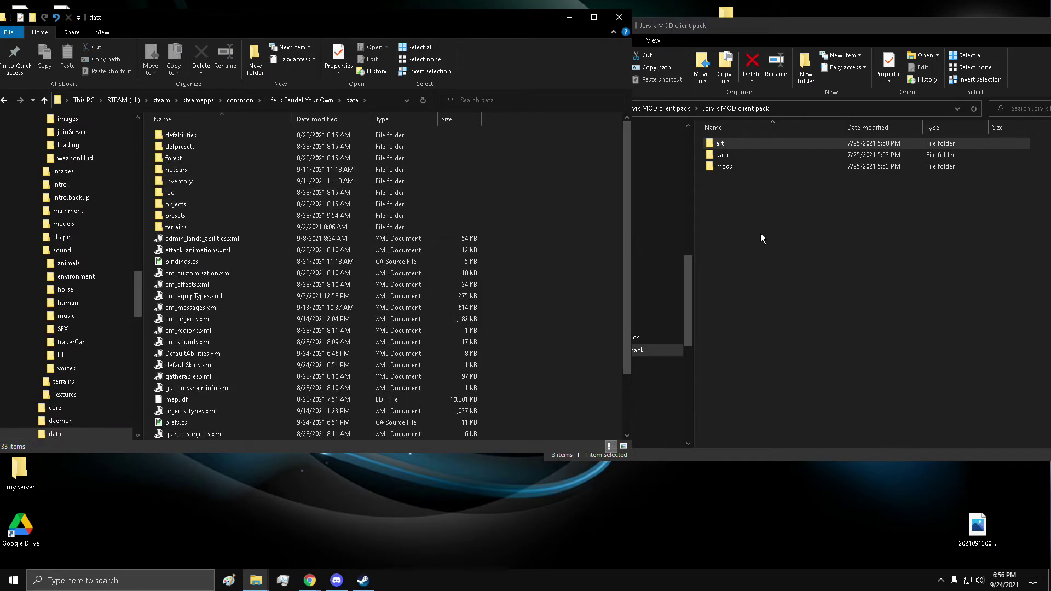
{"action": "double_click", "coordinate": [738, 154]}
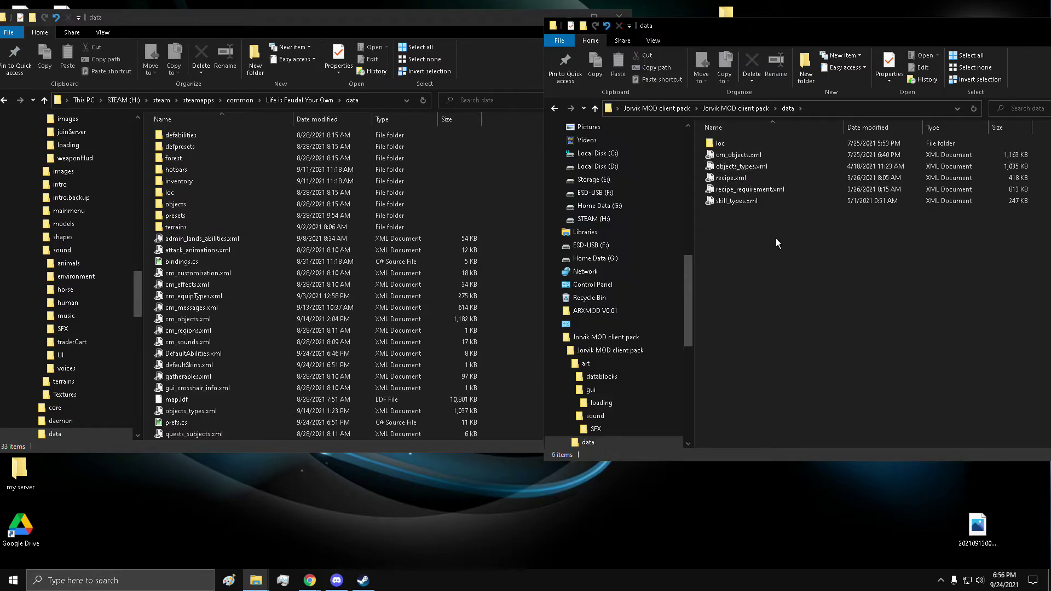
Marquee-select the pack's five XML files, drag them into the game's data folder, and open loc.
{"action": "left_click_drag", "start_coordinate": [710, 217], "coordinate": [774, 160]}
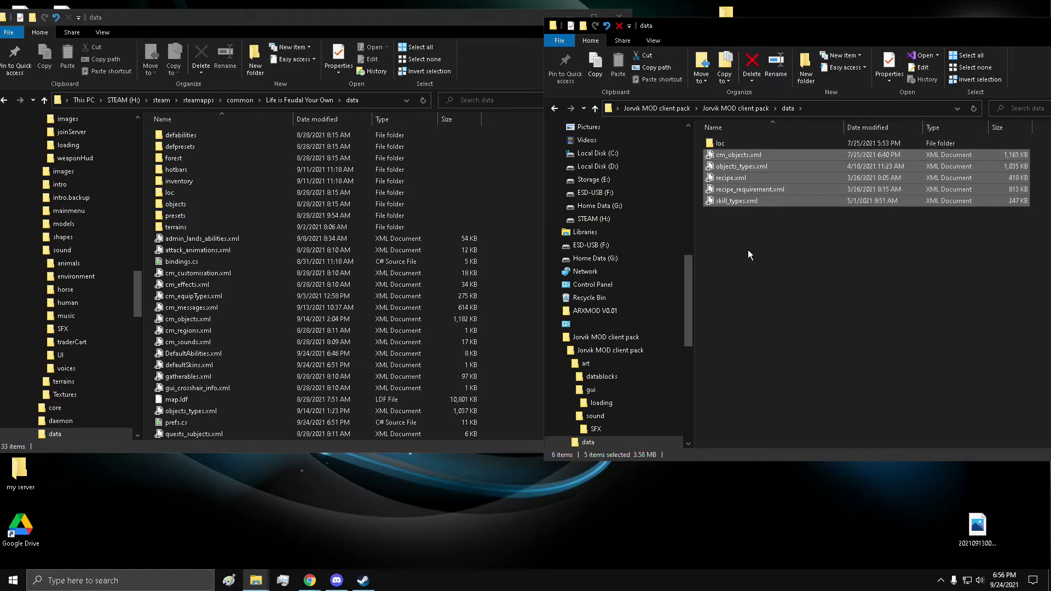
{"action": "left_click_drag", "start_coordinate": [786, 176], "coordinate": [796, 311]}
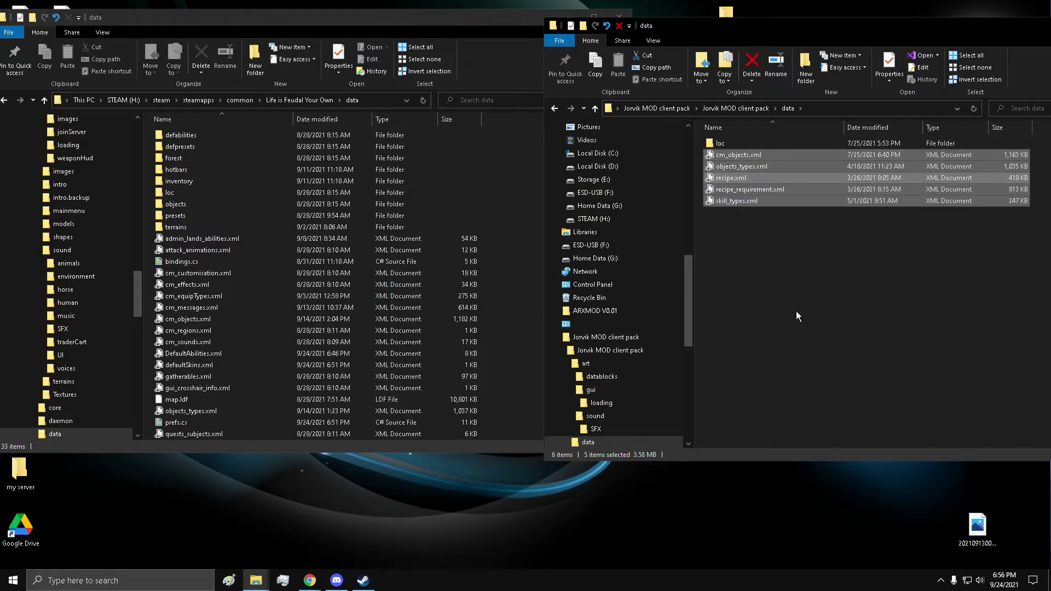
{"action": "left_click", "coordinate": [719, 145]}
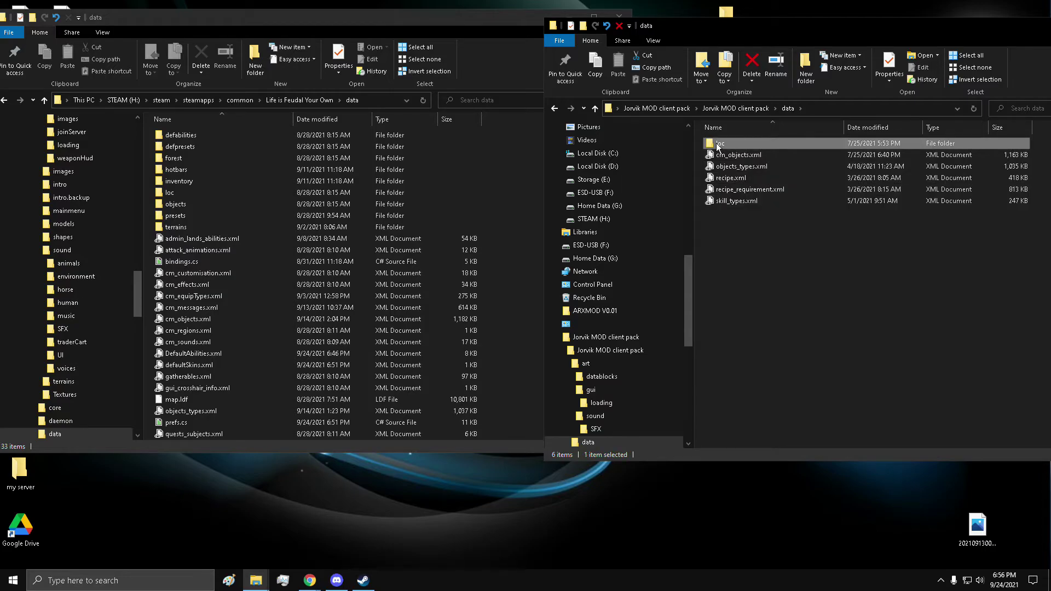
{"action": "double_click", "coordinate": [719, 145]}
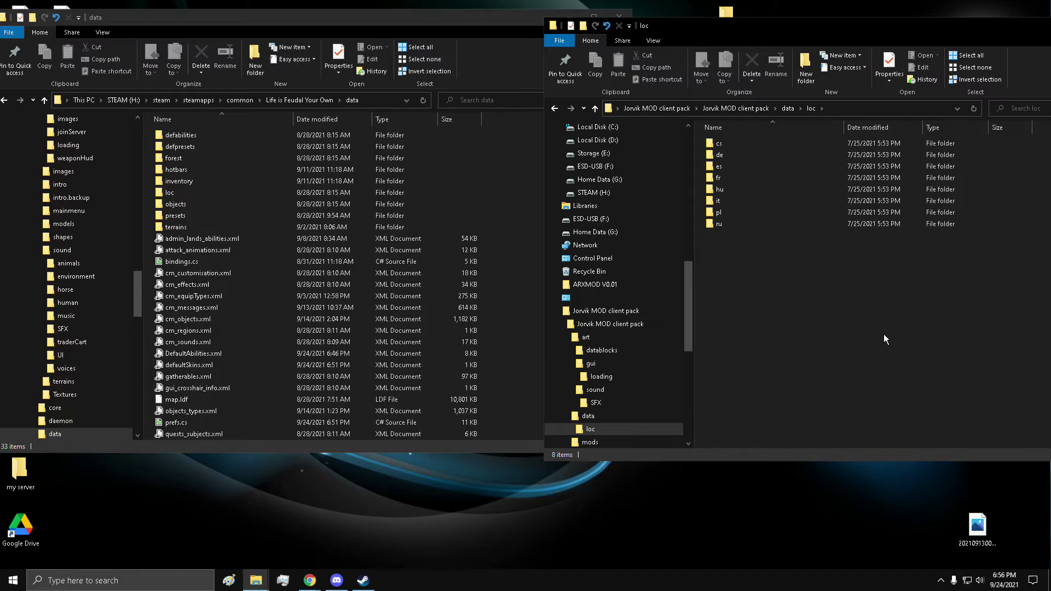
Return both windows to their root folders and copy the mods folder over, replacing 90 existing files.
{"action": "left_click", "coordinate": [788, 112]}
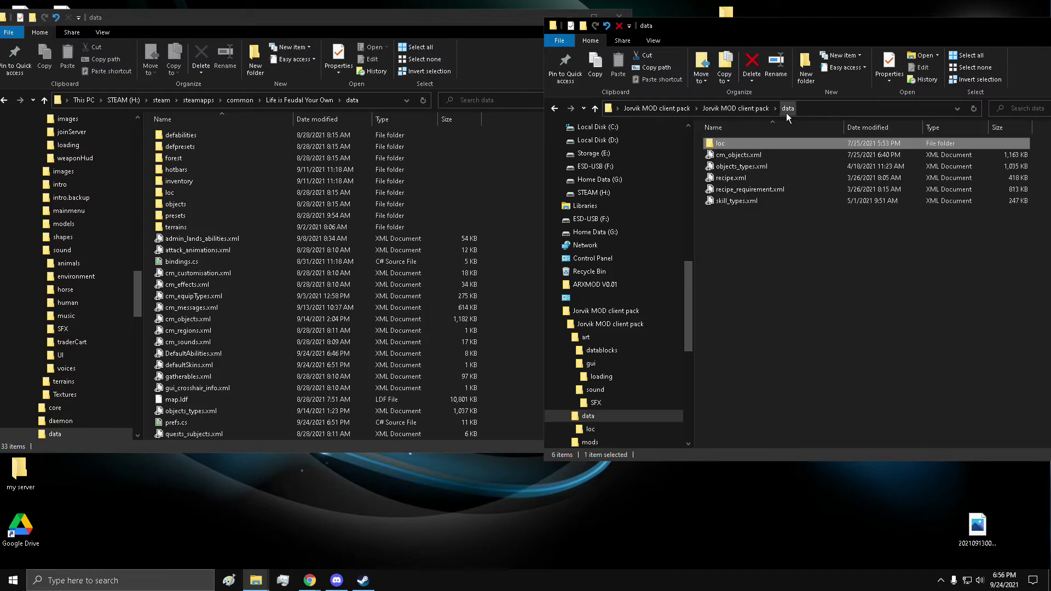
{"action": "left_click", "coordinate": [758, 109]}
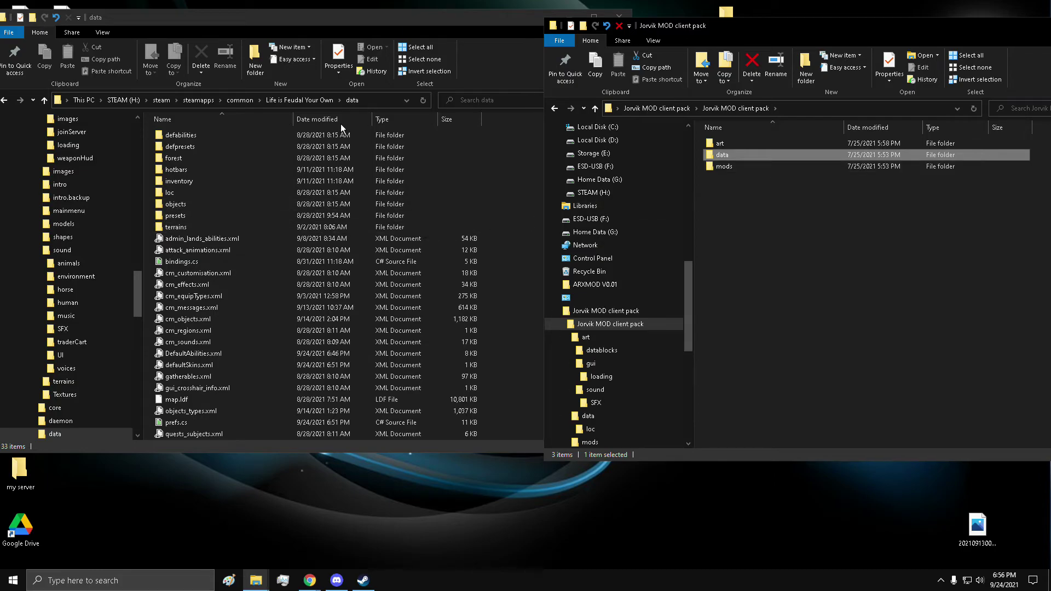
{"action": "left_click", "coordinate": [307, 101]}
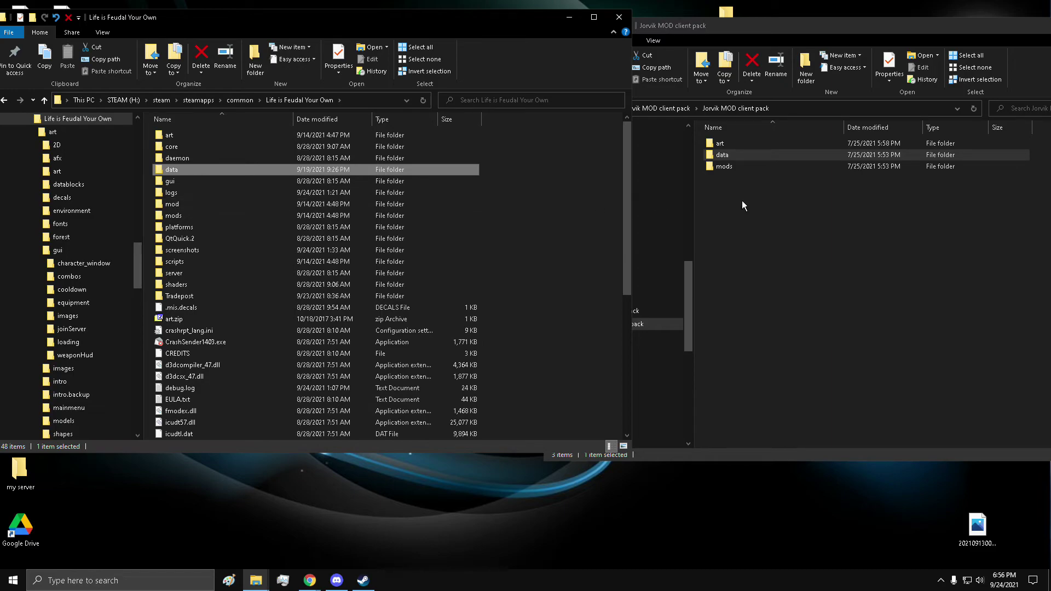
{"action": "left_click", "coordinate": [718, 166]}
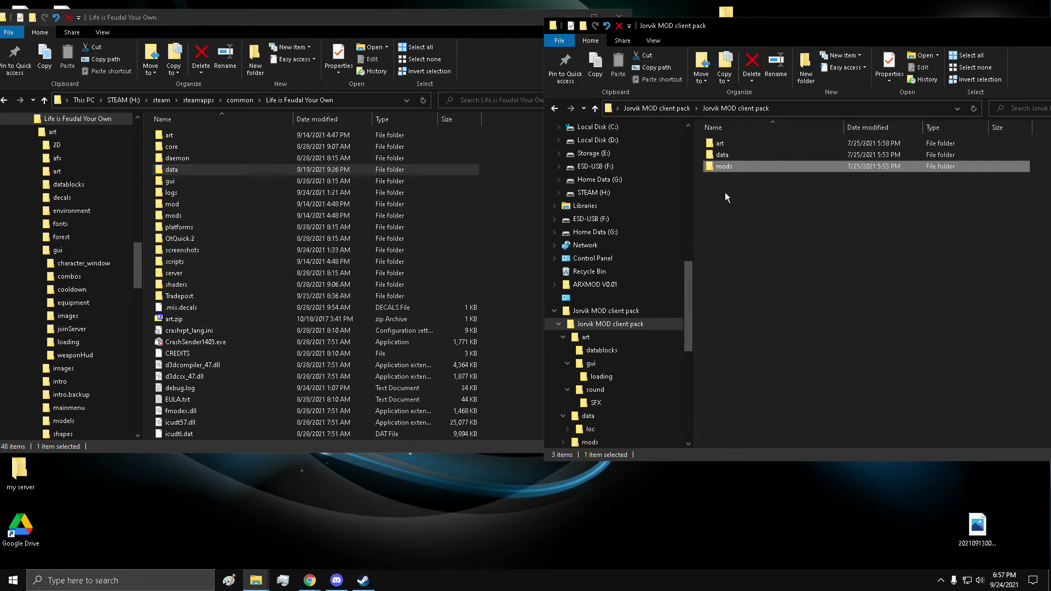
{"action": "left_click_drag", "start_coordinate": [729, 166], "coordinate": [500, 382]}
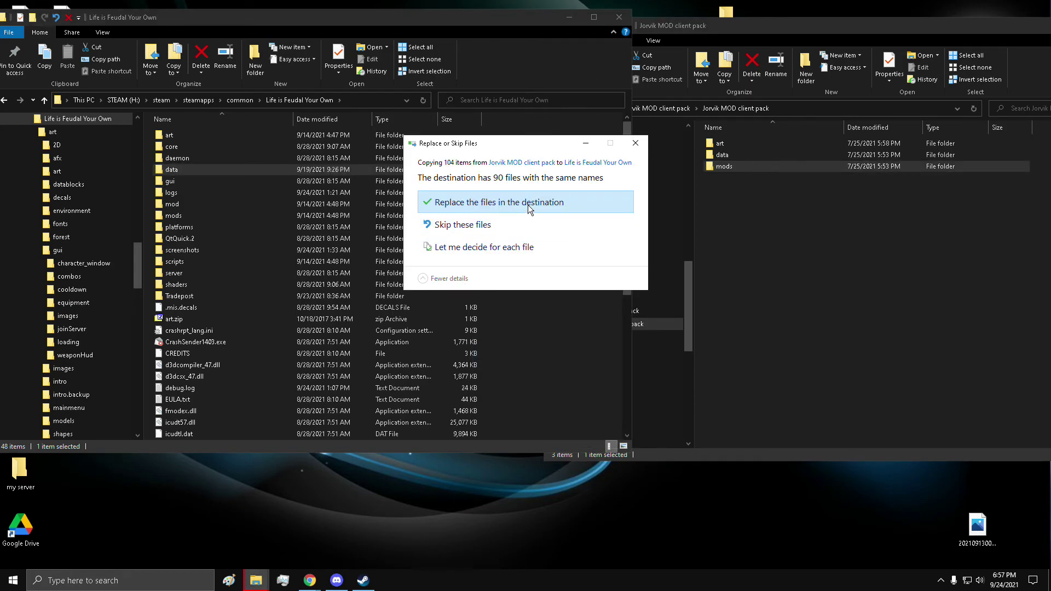
{"action": "left_click", "coordinate": [528, 205]}
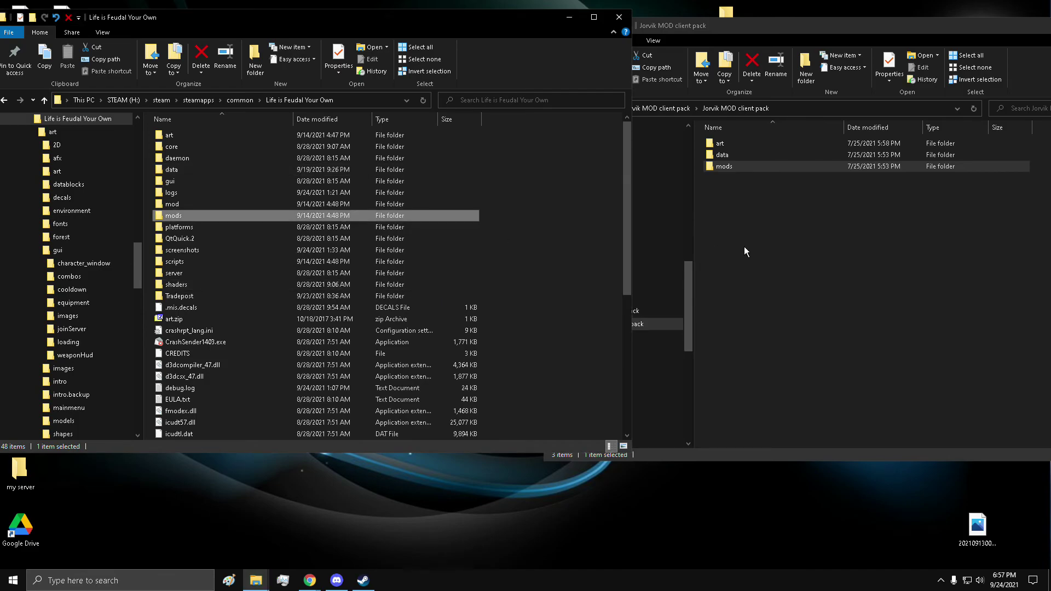
Open the game's mod folder and delete the nested mod folder inside it.
{"action": "left_click", "coordinate": [204, 205]}
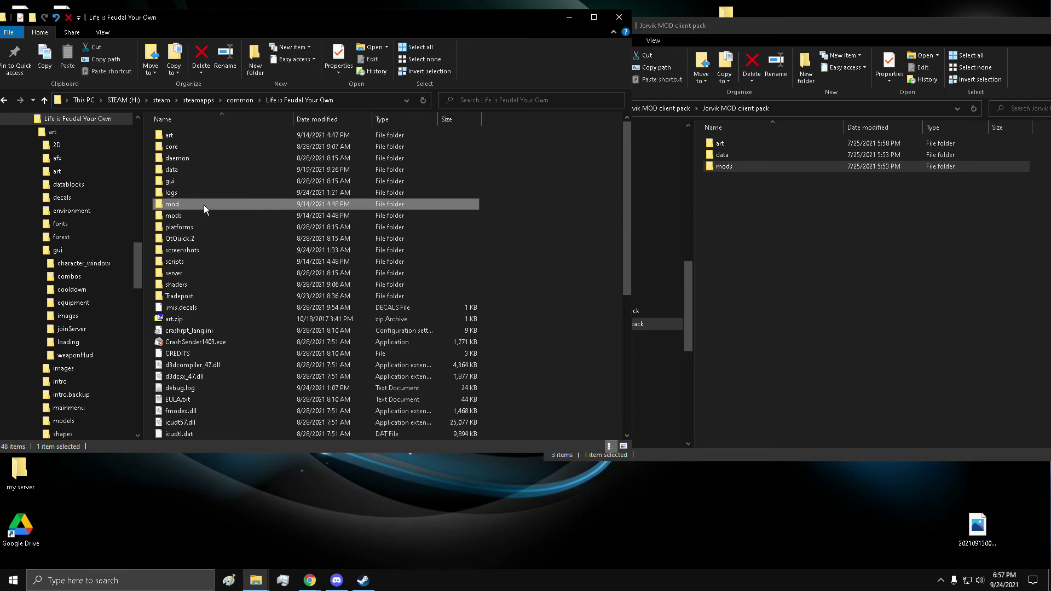
{"action": "double_click", "coordinate": [203, 204]}
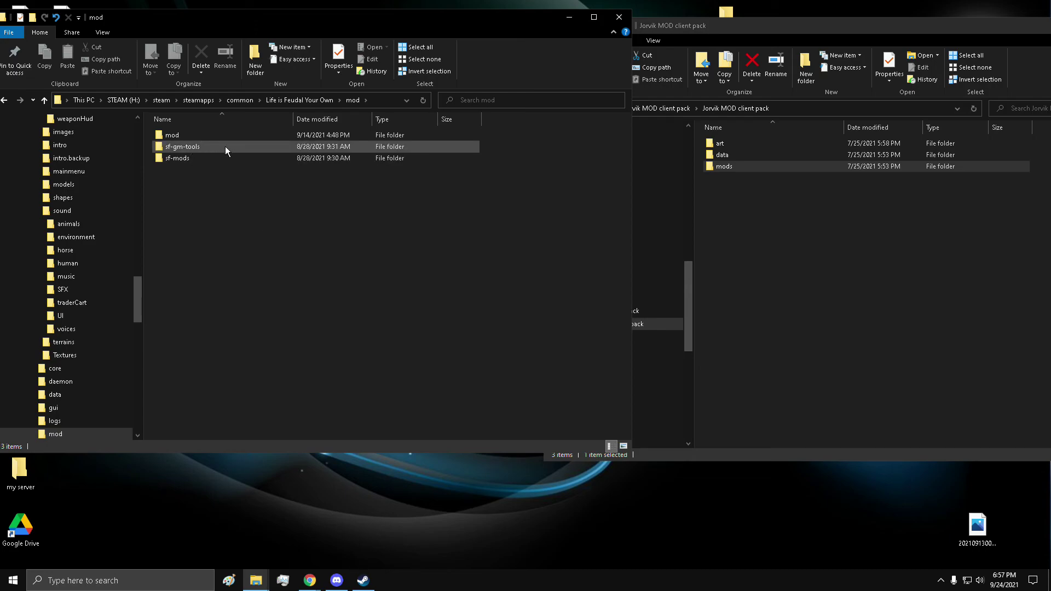
{"action": "left_click", "coordinate": [188, 136]}
{"action": "double_click", "coordinate": [188, 136]}
{"action": "key", "text": "alt+Left"}
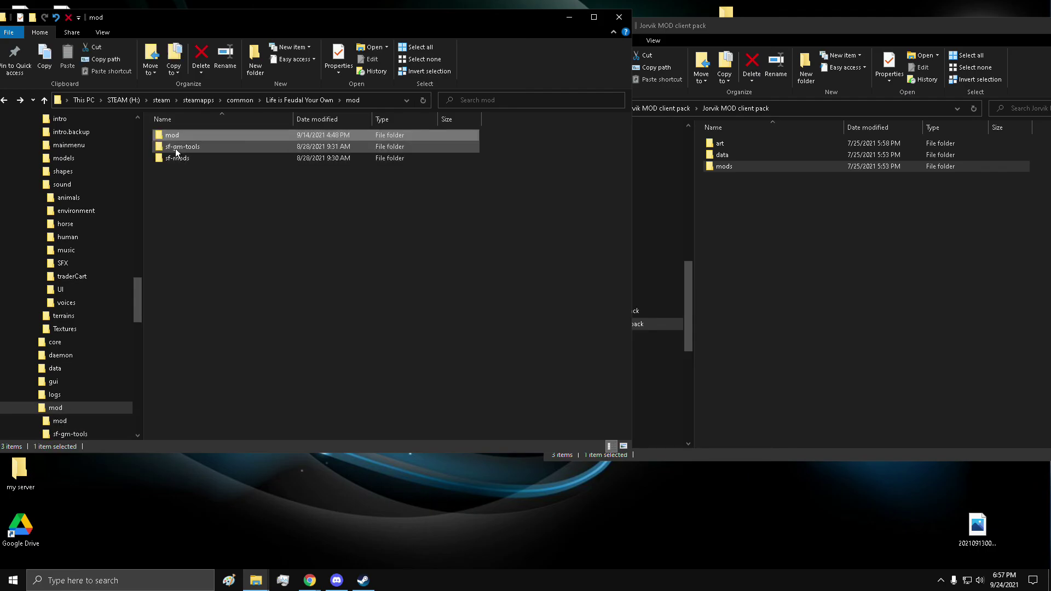
{"action": "right_click", "coordinate": [169, 134]}
{"action": "left_click", "coordinate": [140, 347]}
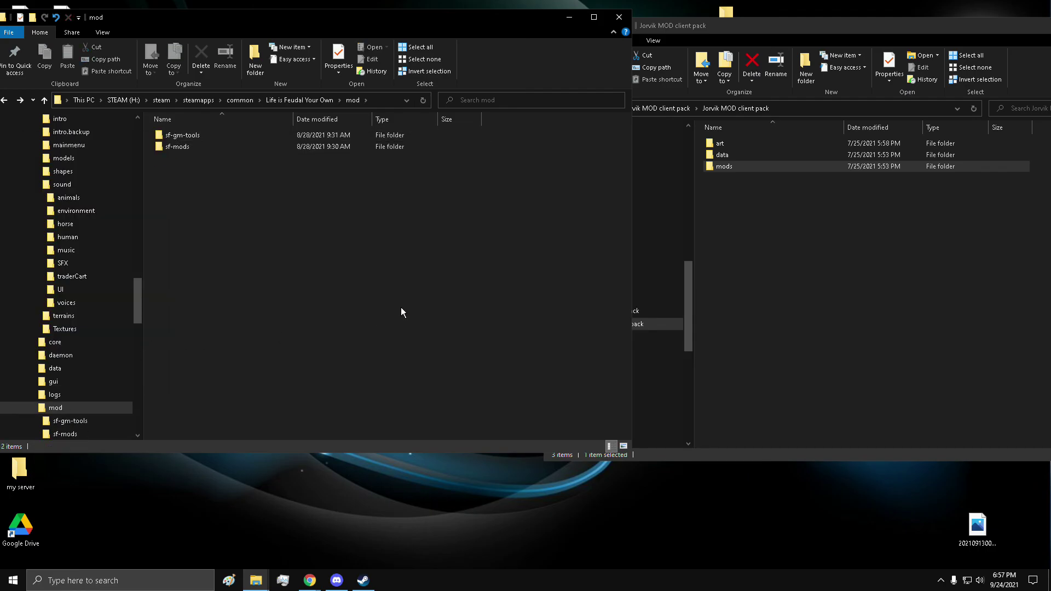
Select all three folders in the Jorvik MOD client pack window, then clear the selection.
{"action": "left_click", "coordinate": [827, 238]}
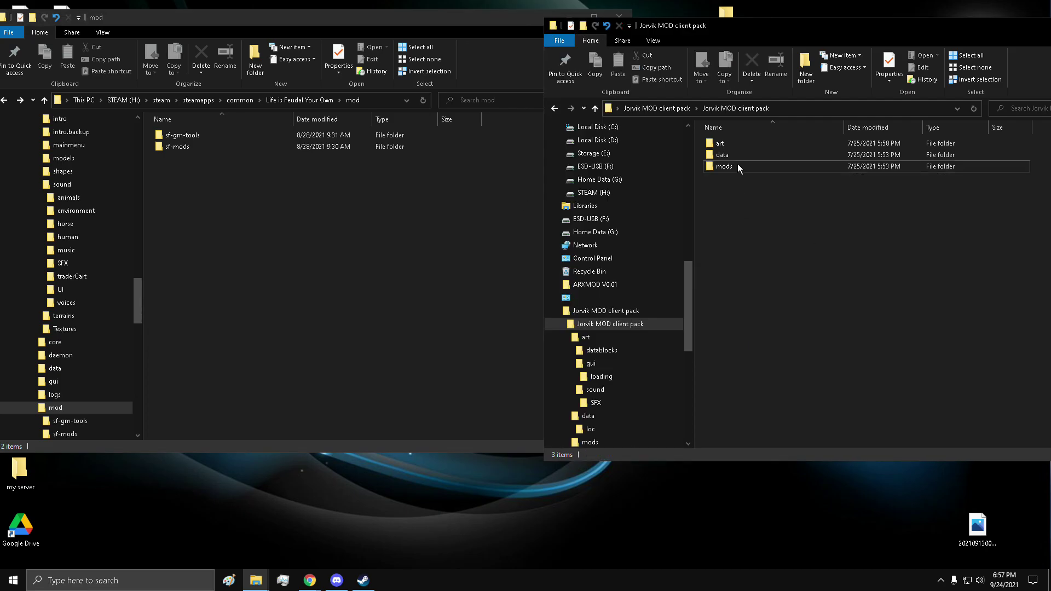
{"action": "key", "text": "ctrl+a"}
{"action": "left_click", "coordinate": [735, 182]}
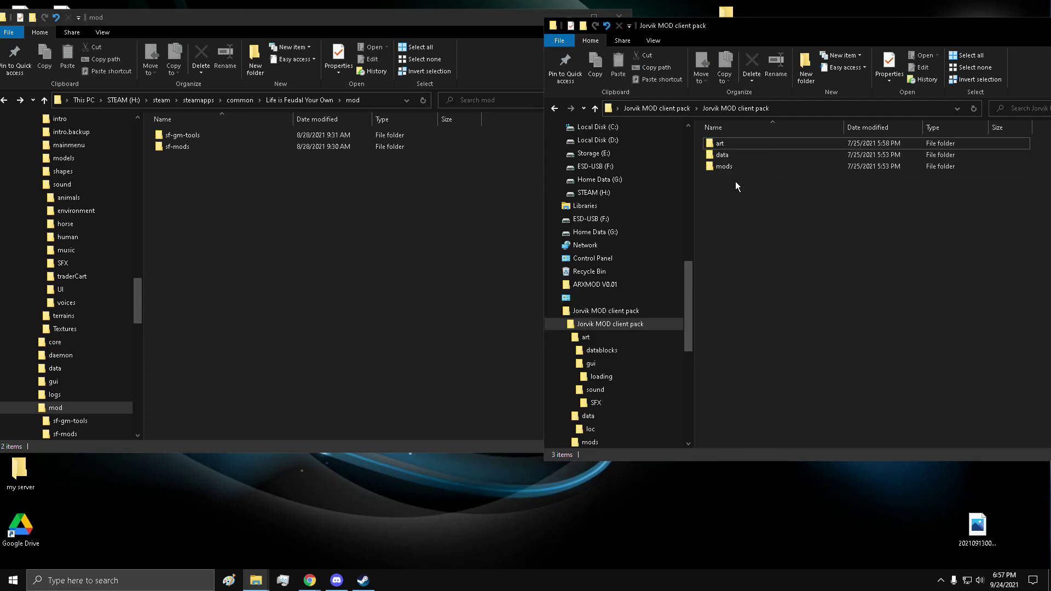